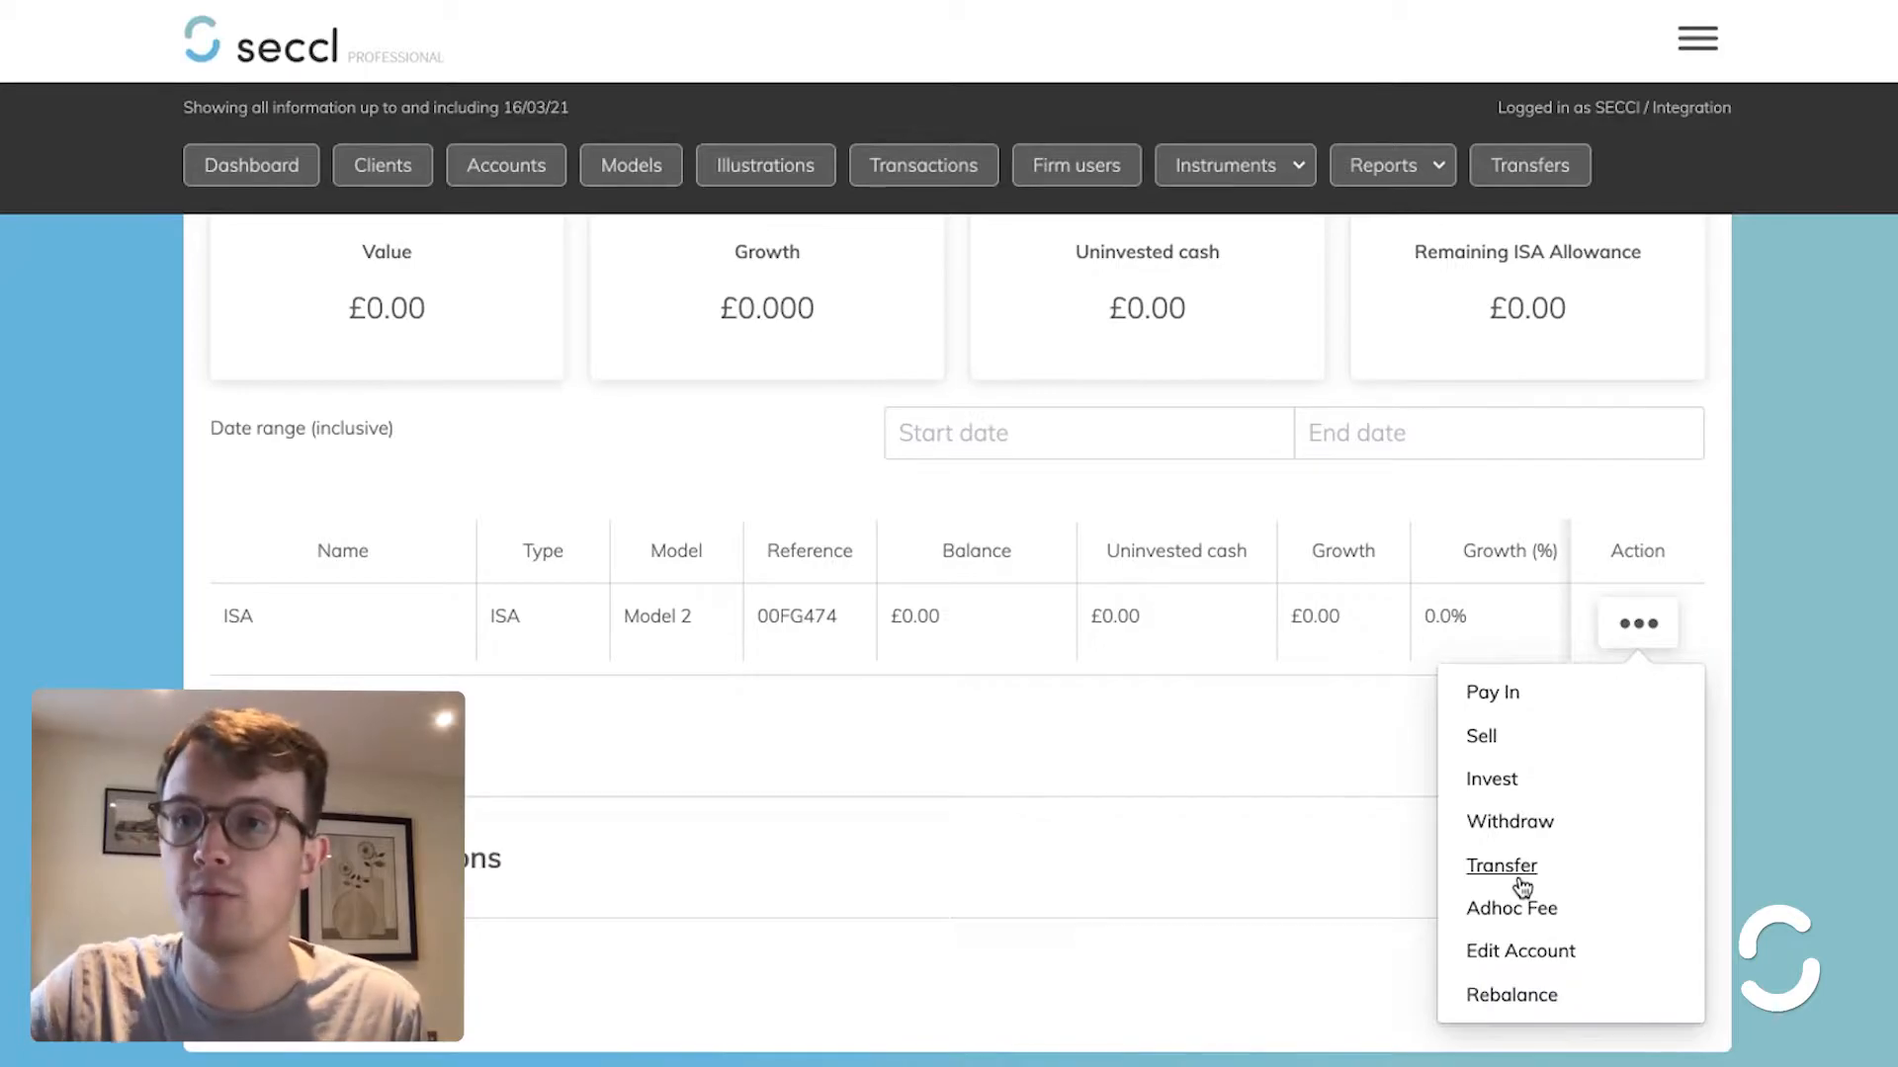
- Choose Transfer from the ISA account row's Action (…) menu to start a transfer-in
click(1520, 880)
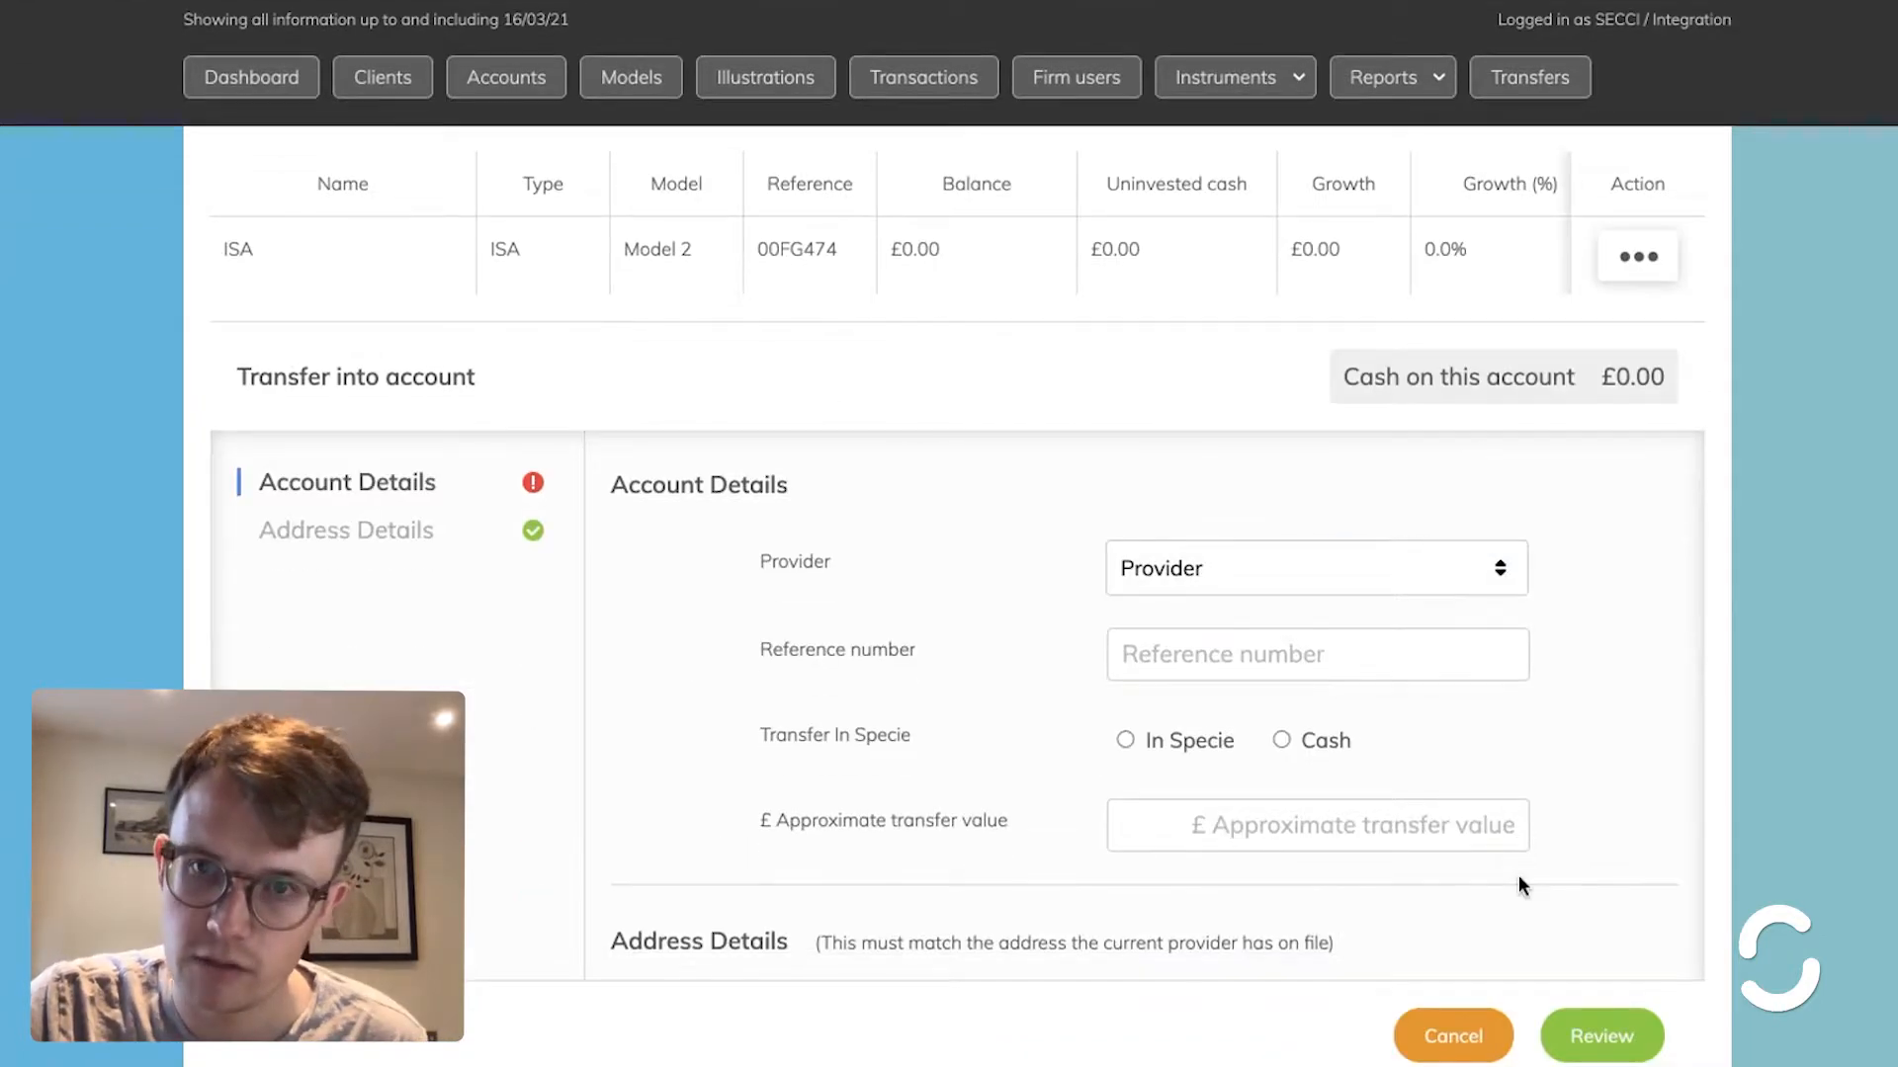
- Set Hargreaves Lansdown as previous provider, enter the provider reference number, and choose In Specie
click(1292, 326)
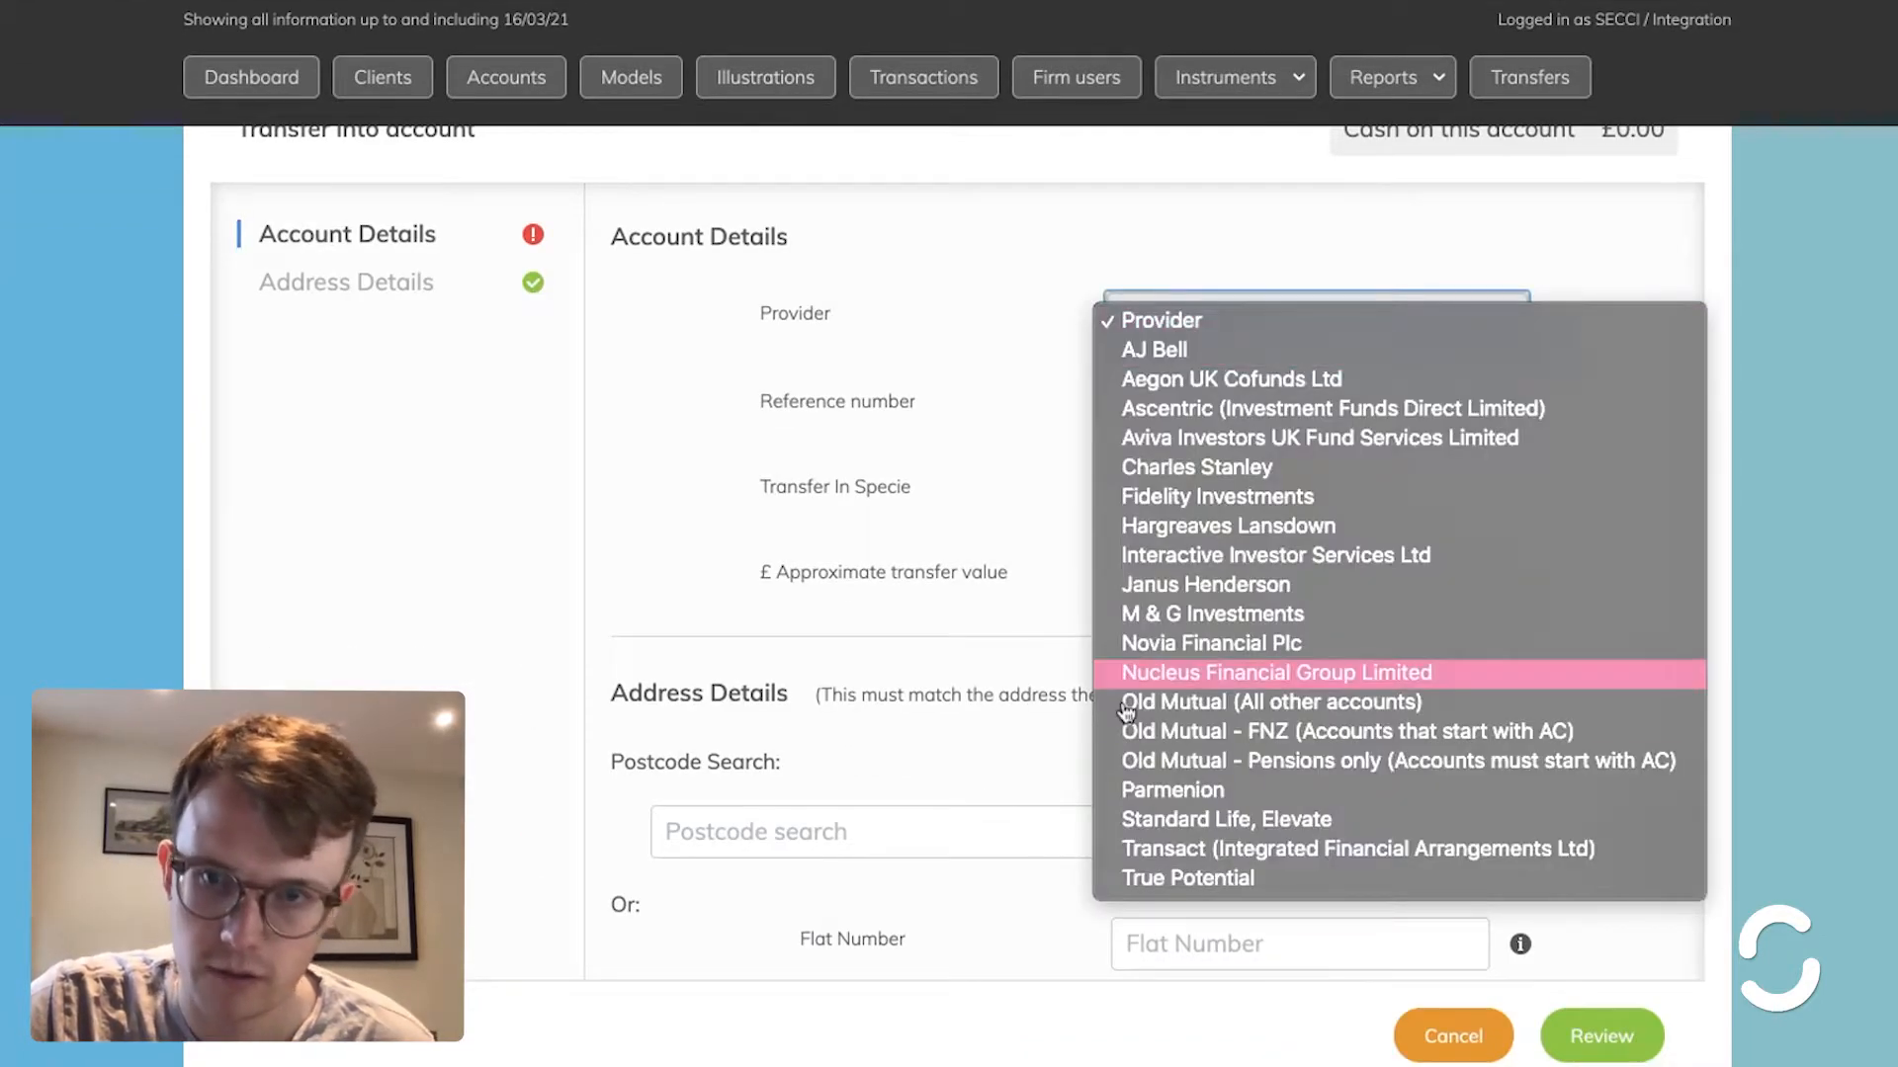
click(1225, 535)
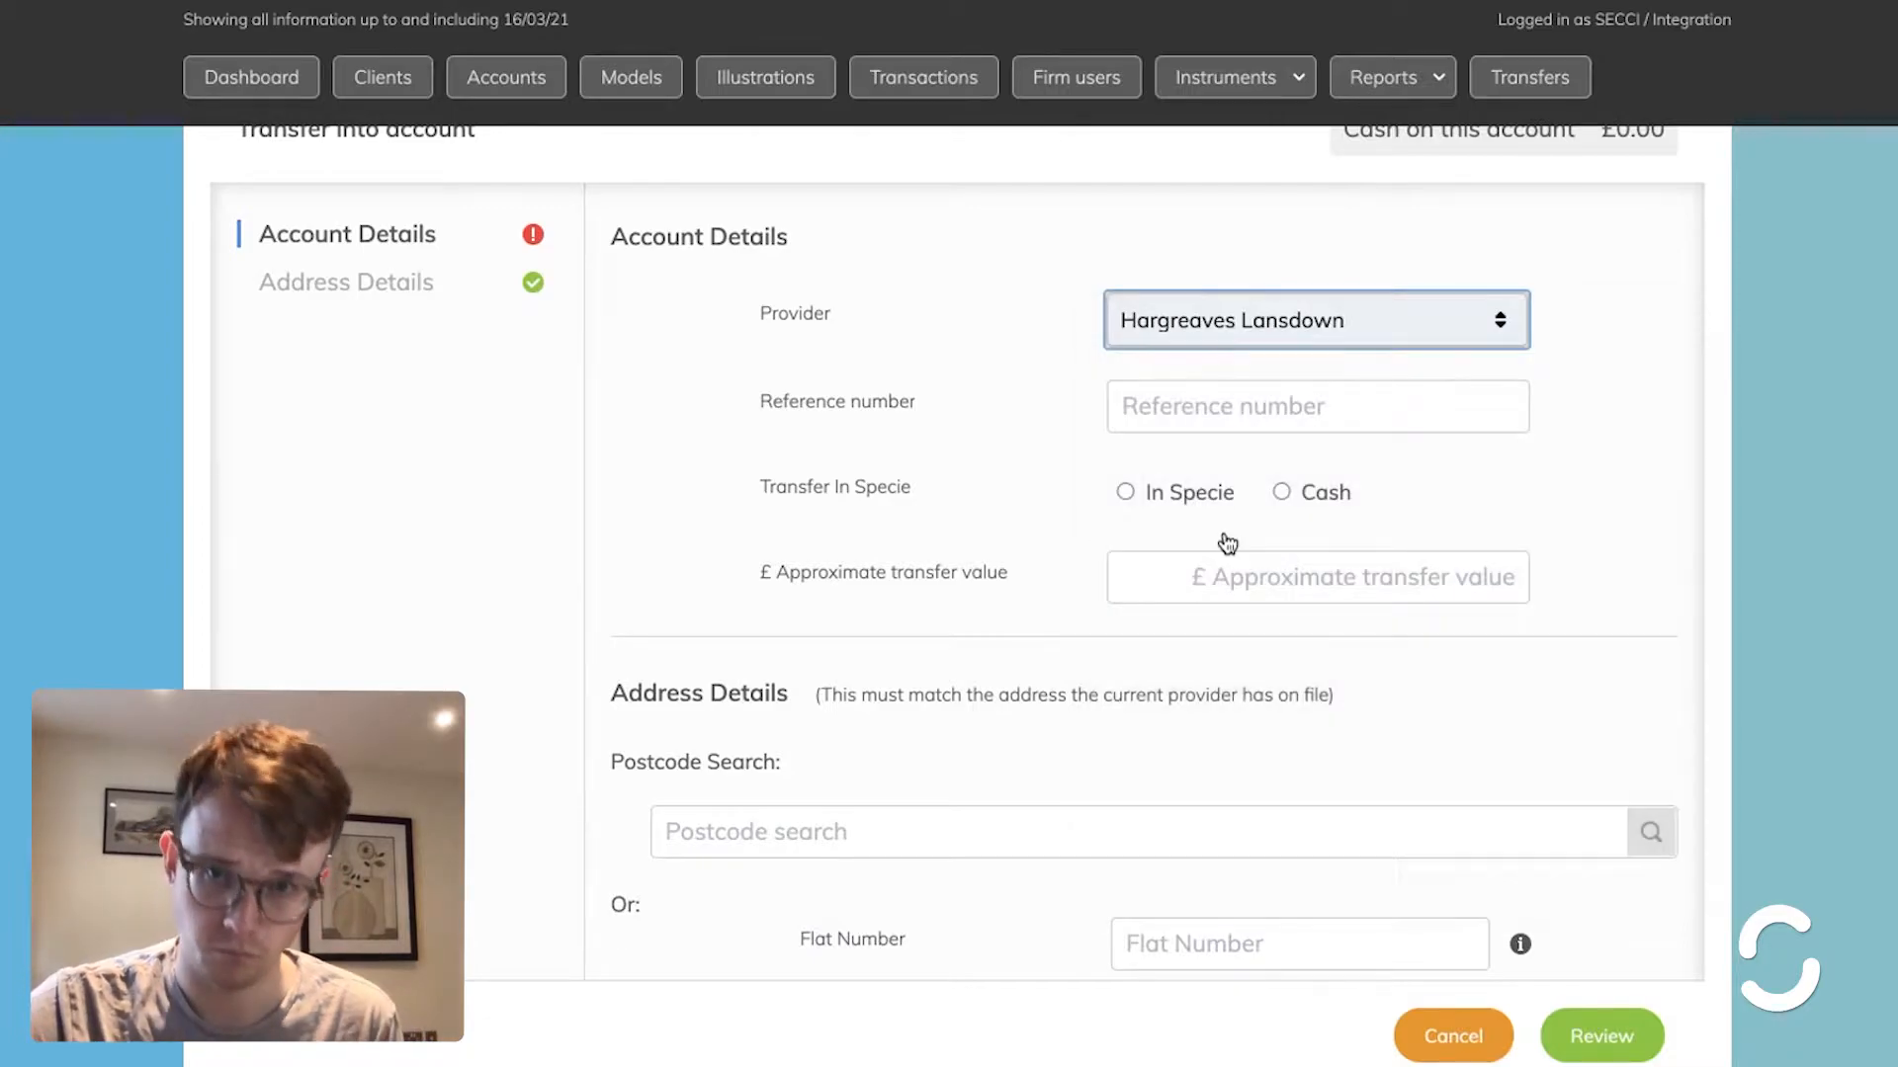
click(1218, 432)
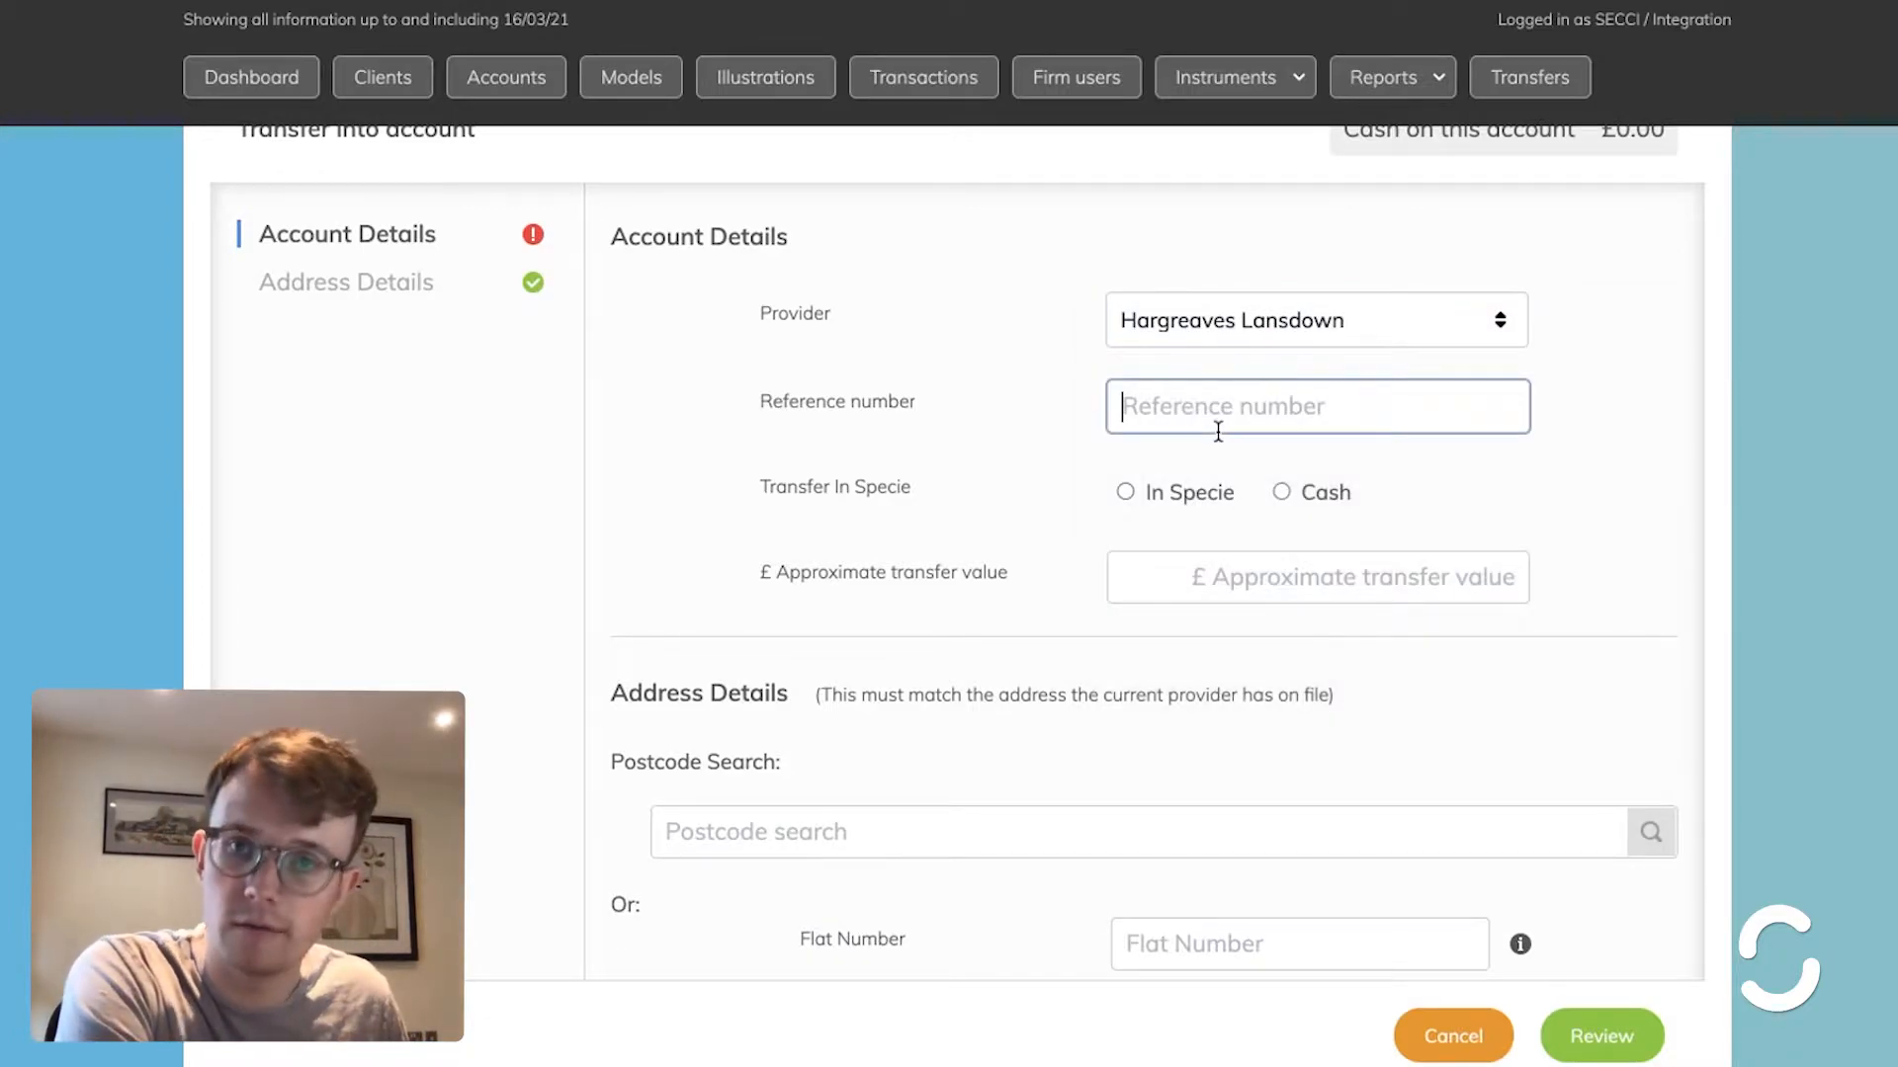
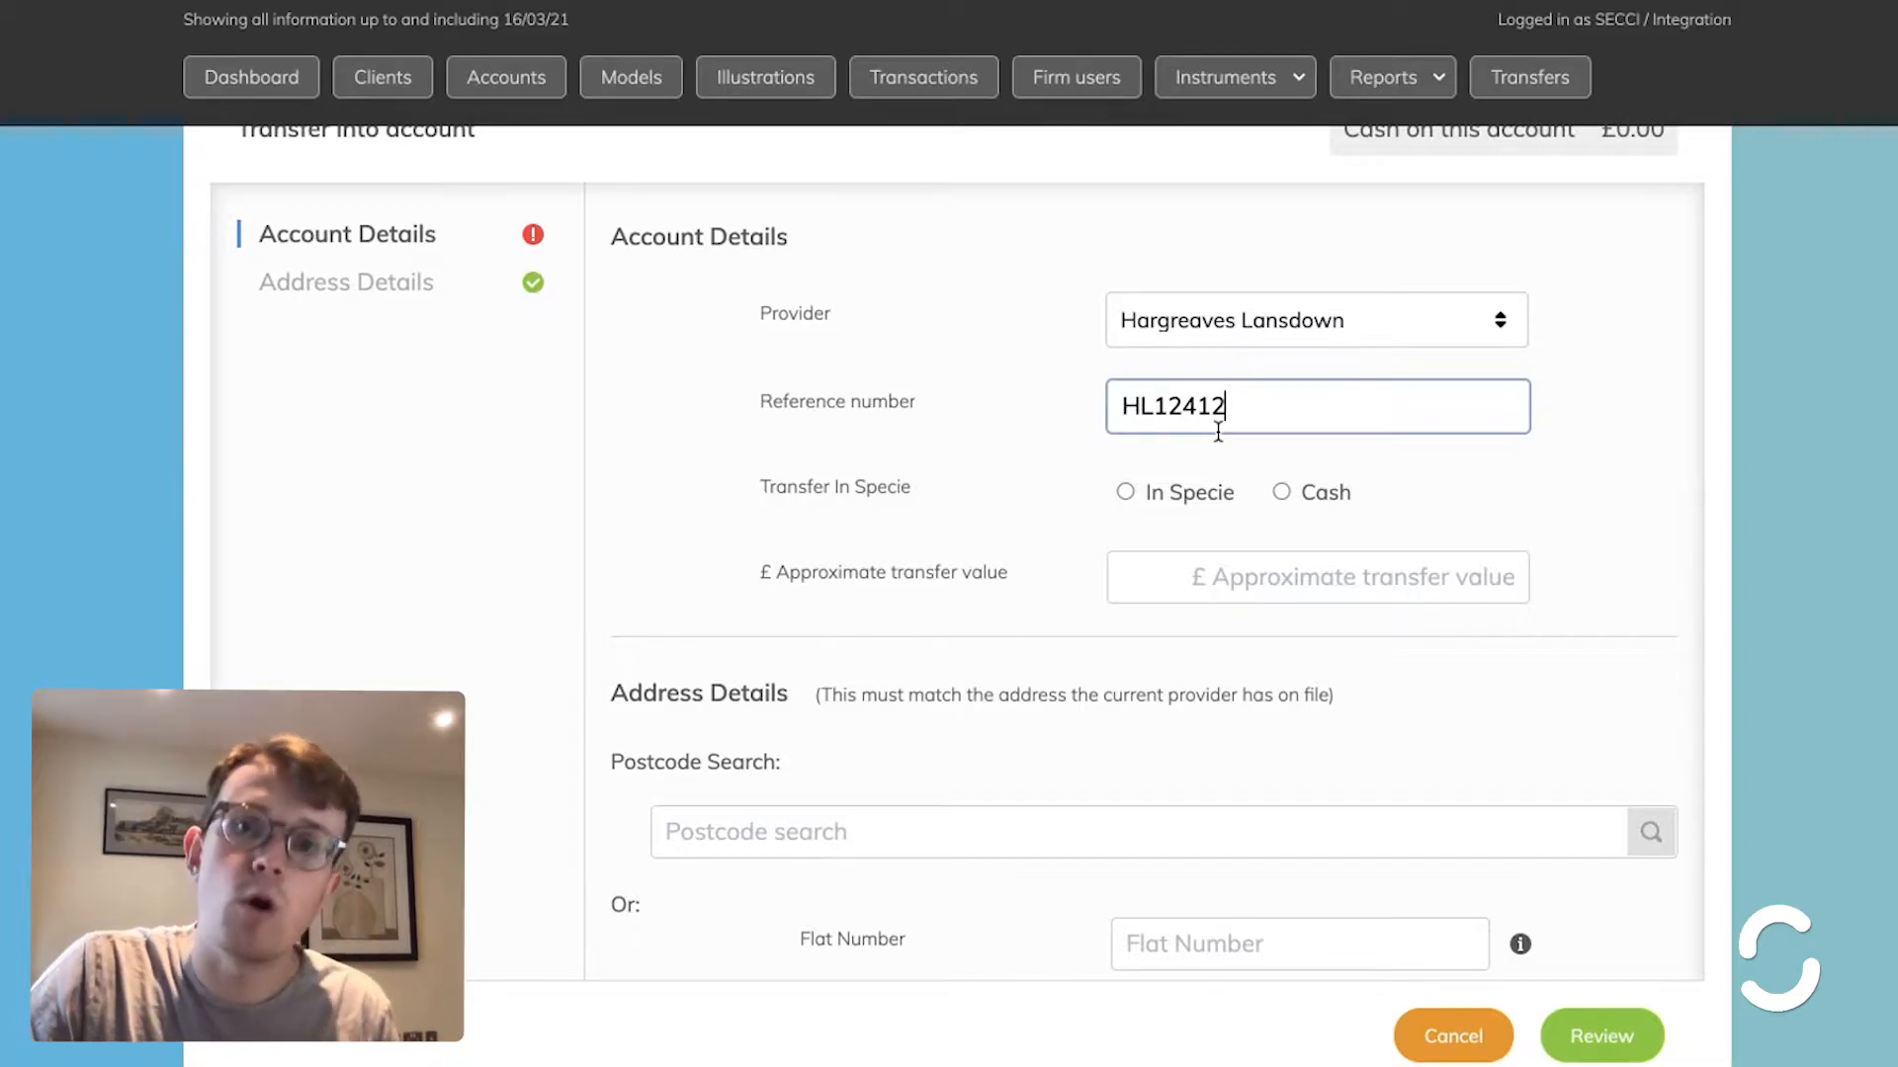
click(1125, 492)
- Enter an approximate transfer value of 27500, then review and submit the request
click(1284, 710)
text(275000)
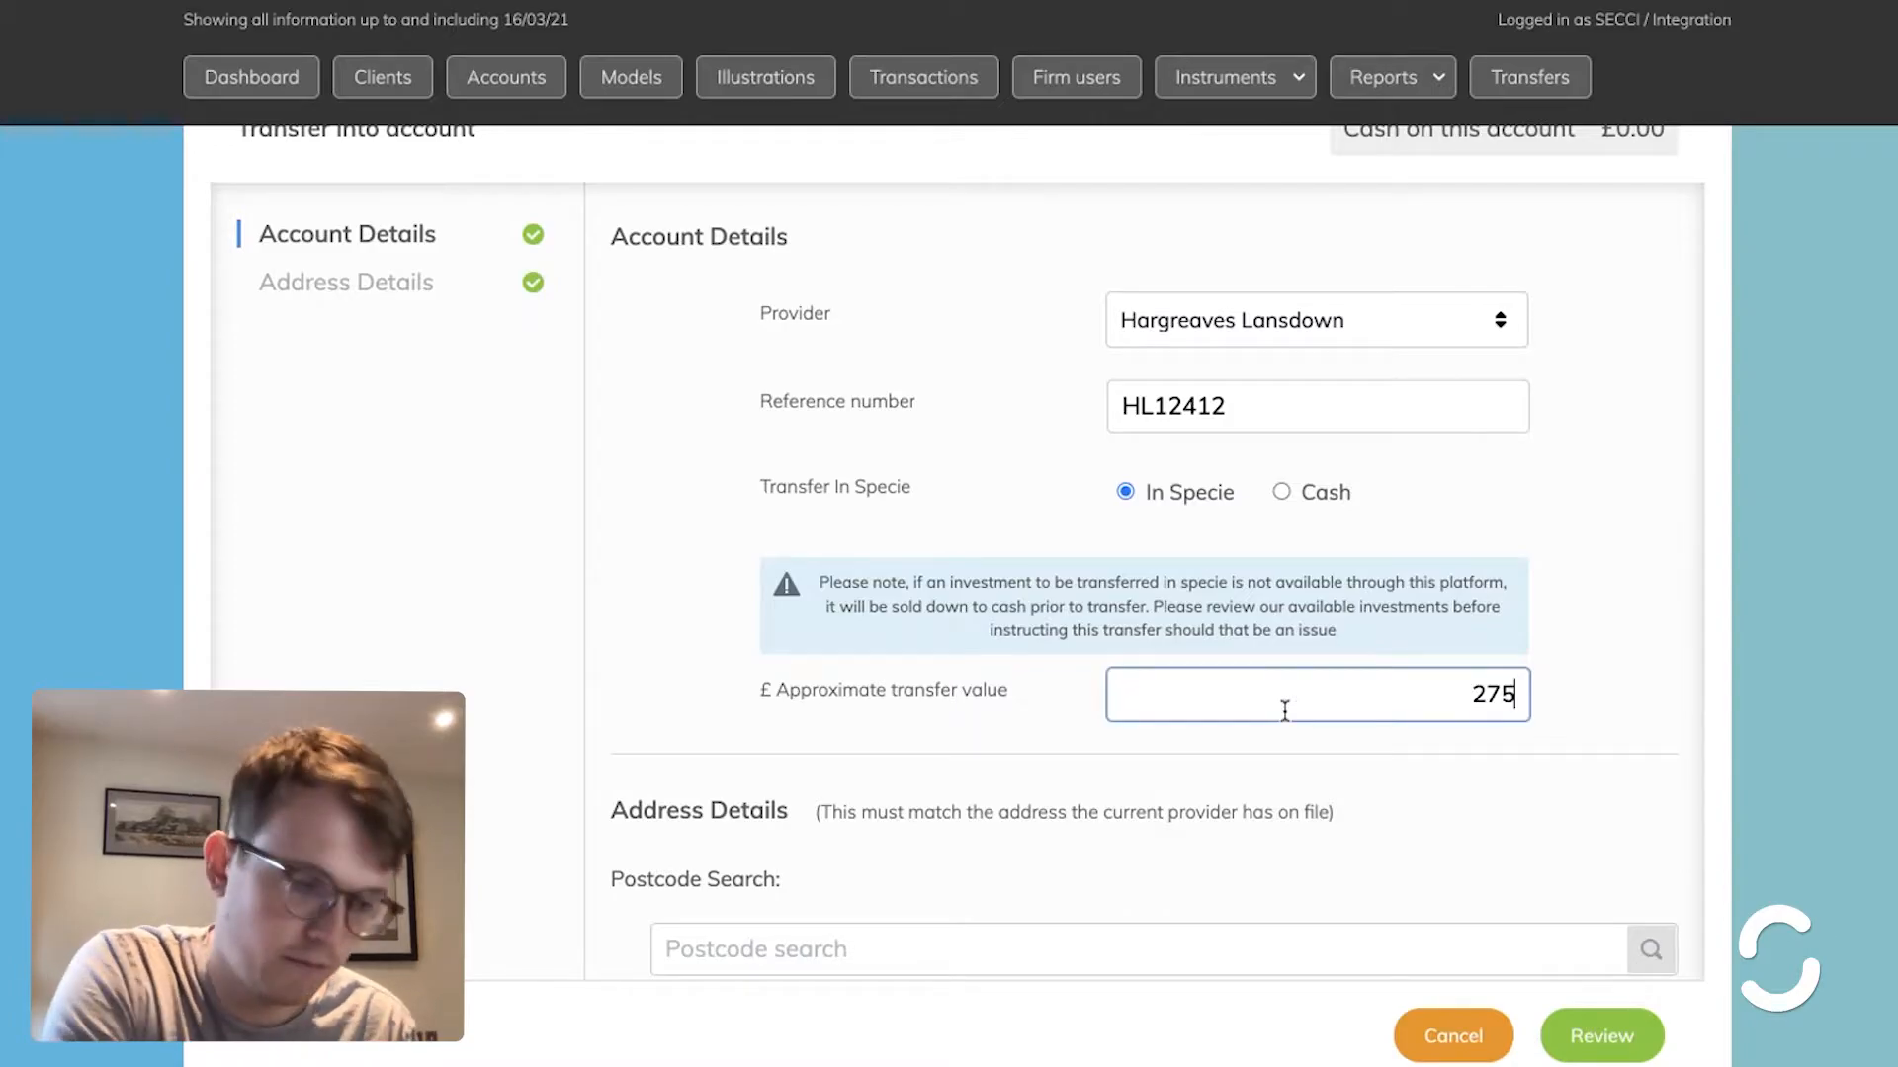
key(BackSpace)
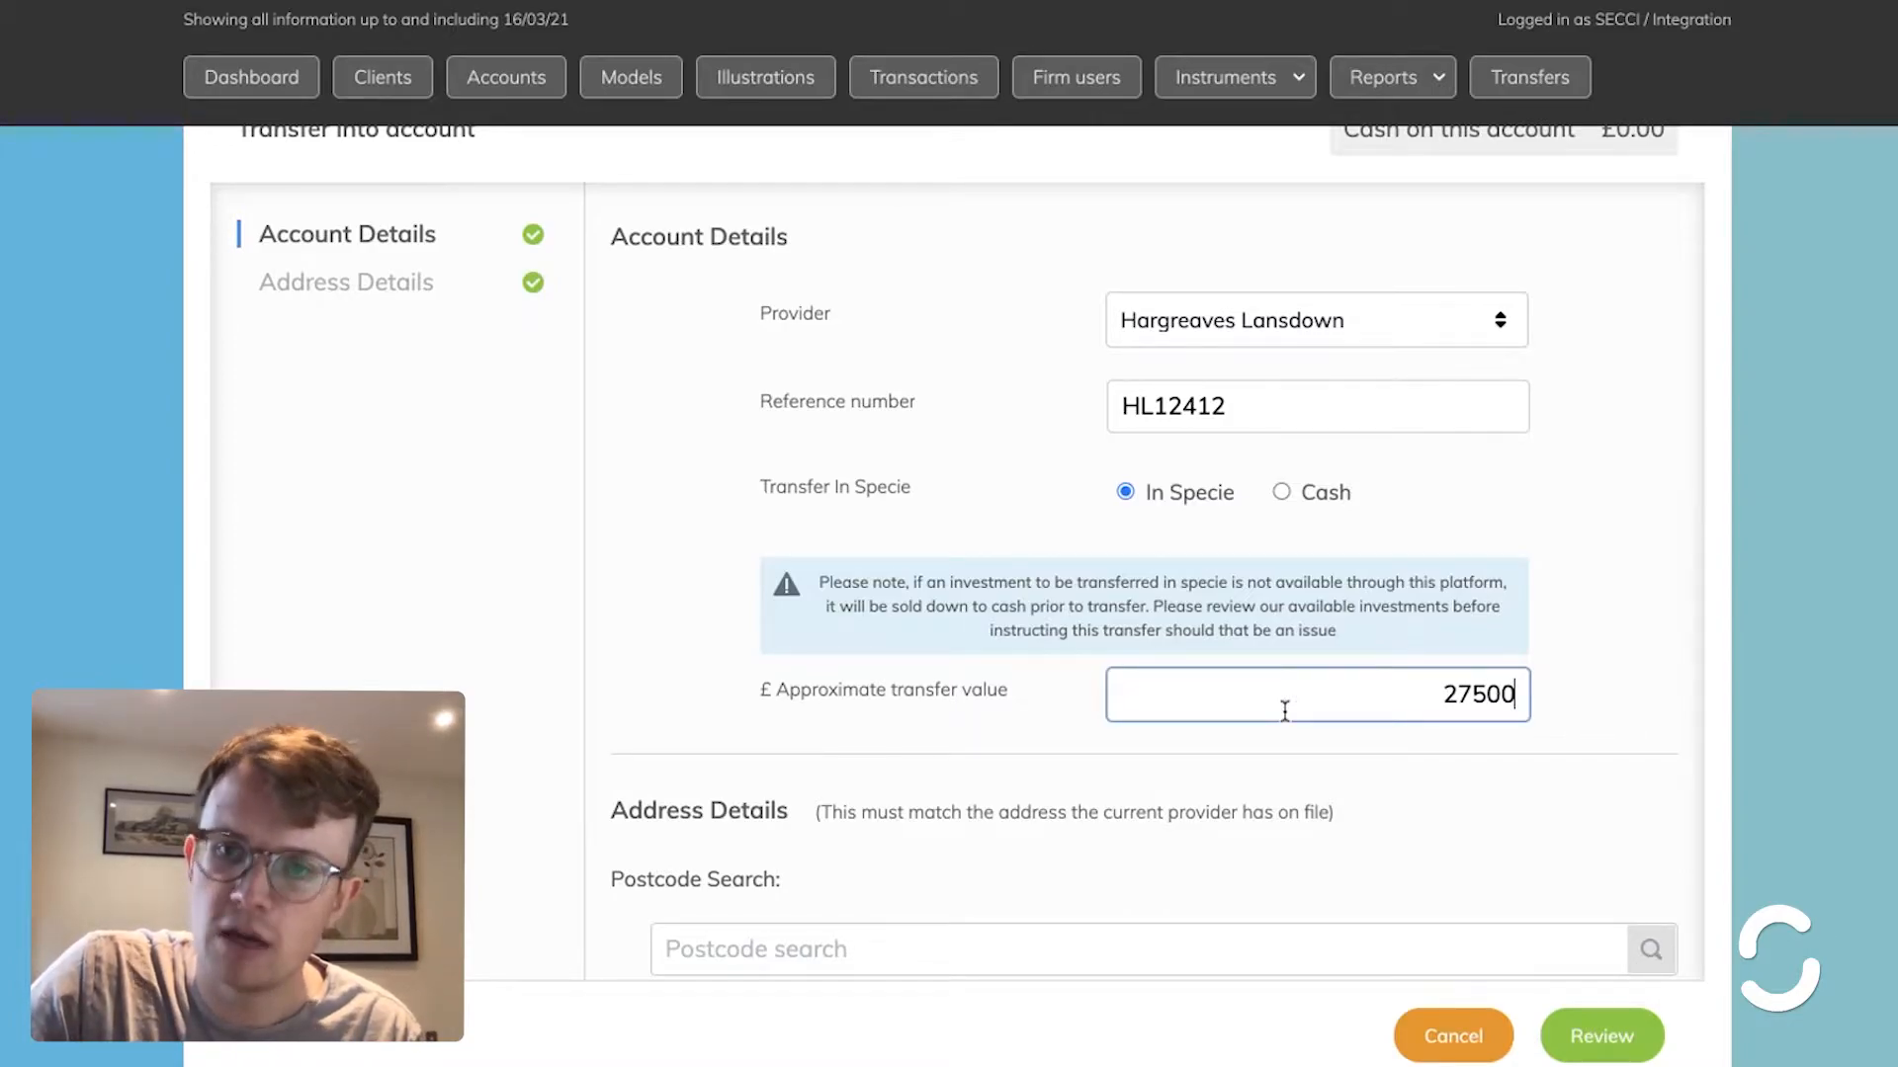
scroll(1284, 709, down, 5)
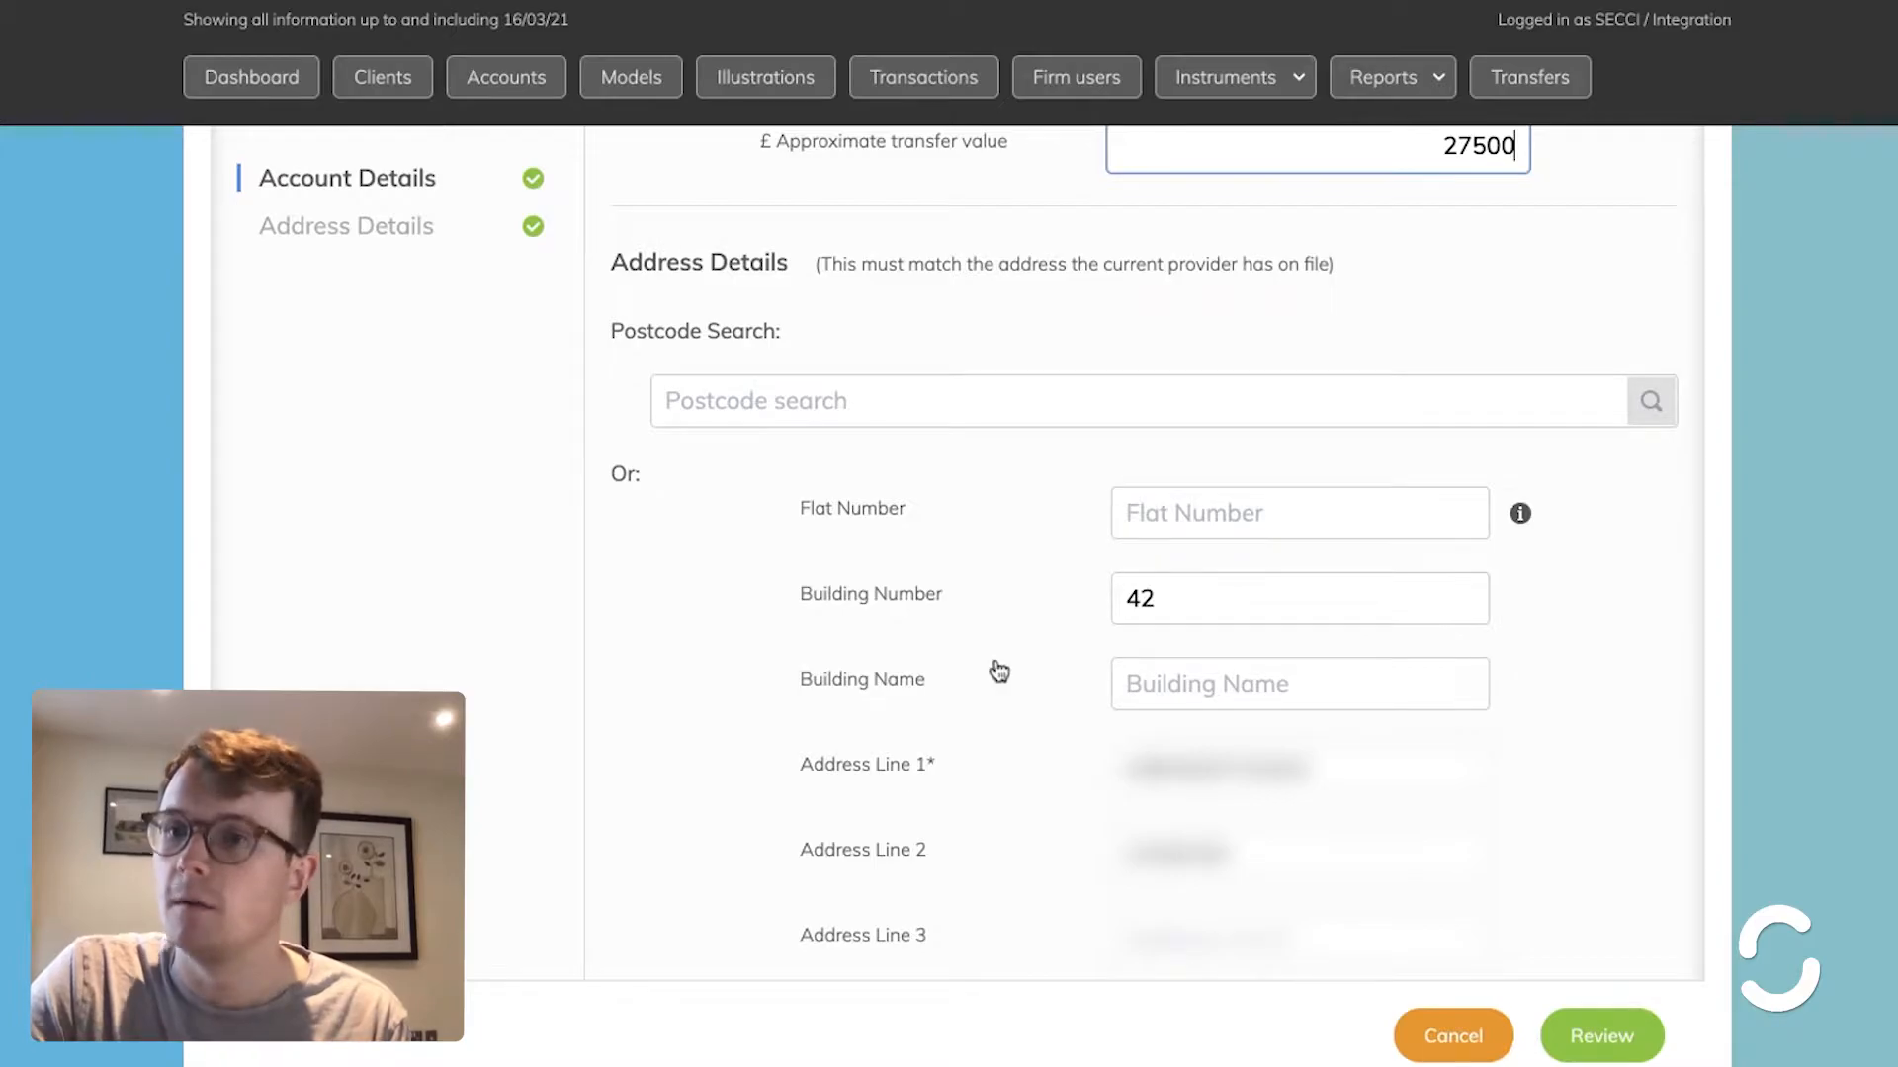
scroll(998, 672, down, 3)
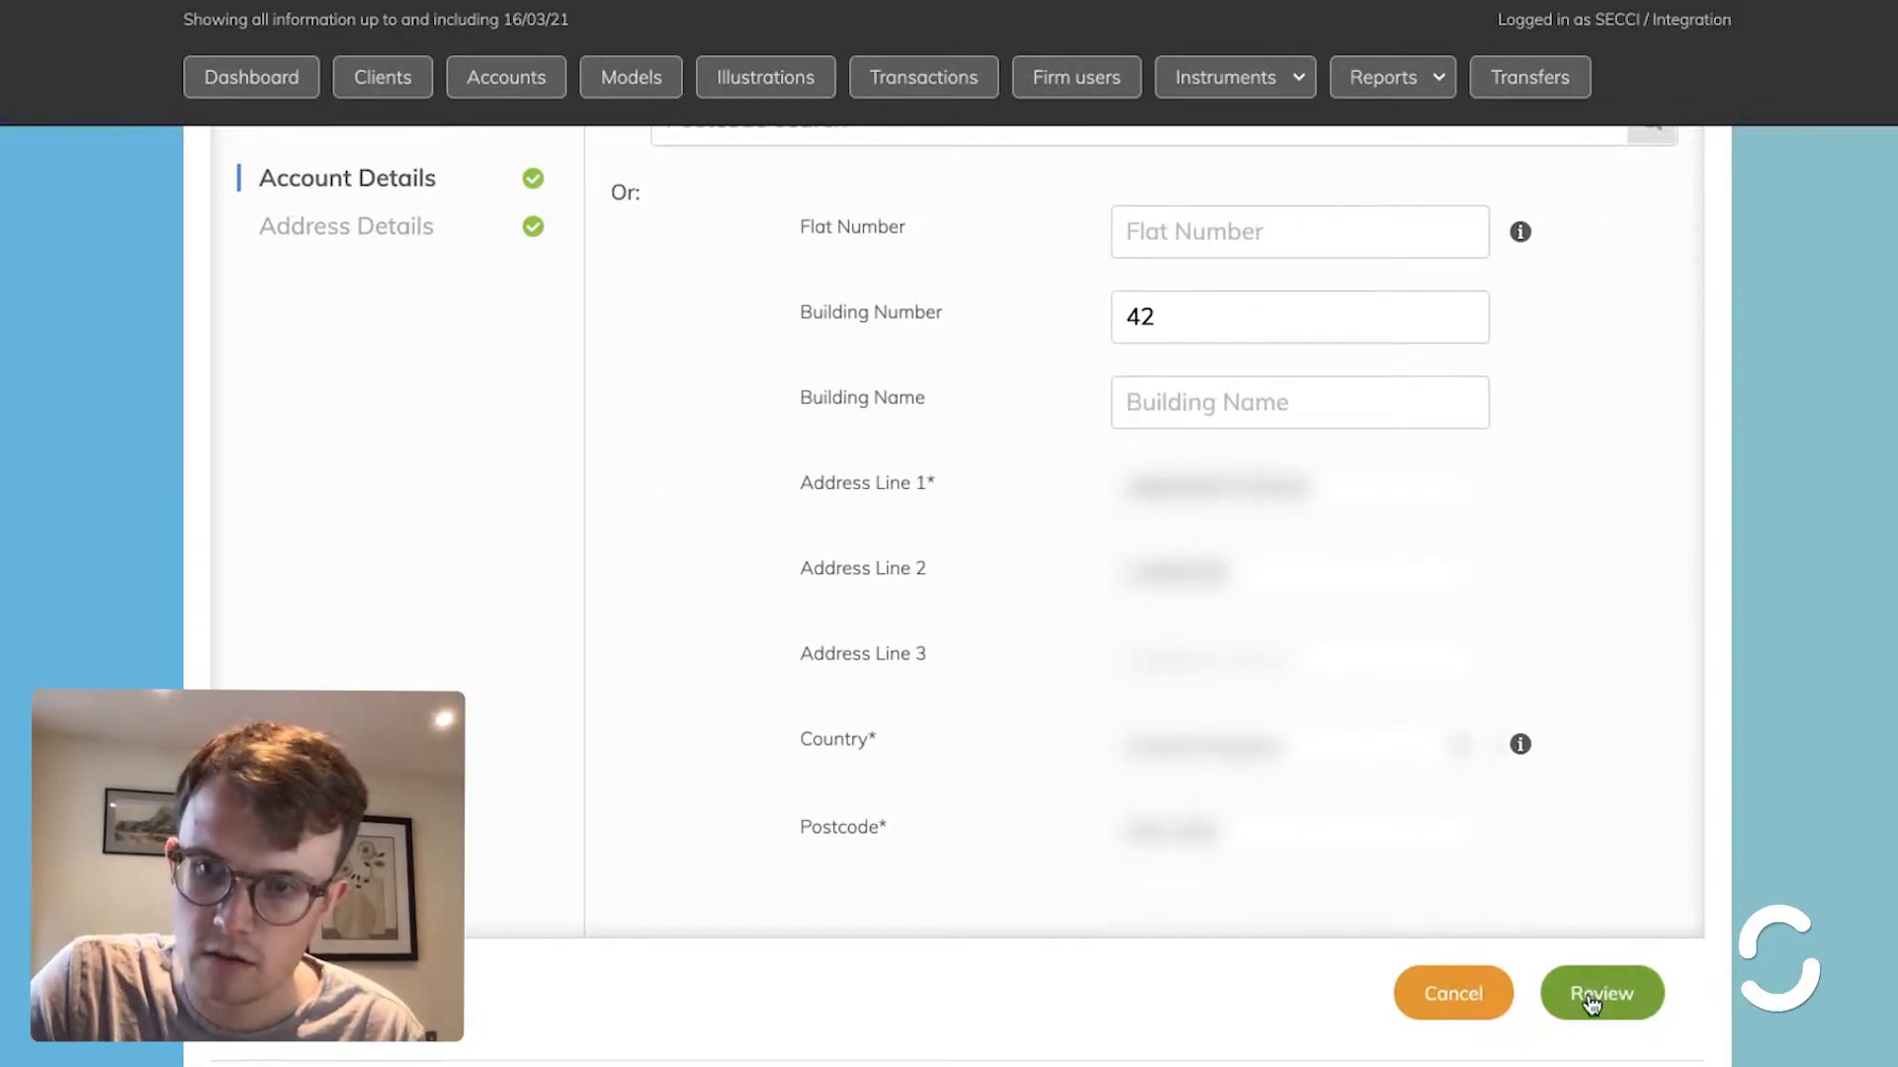
click(1591, 1003)
click(1602, 765)
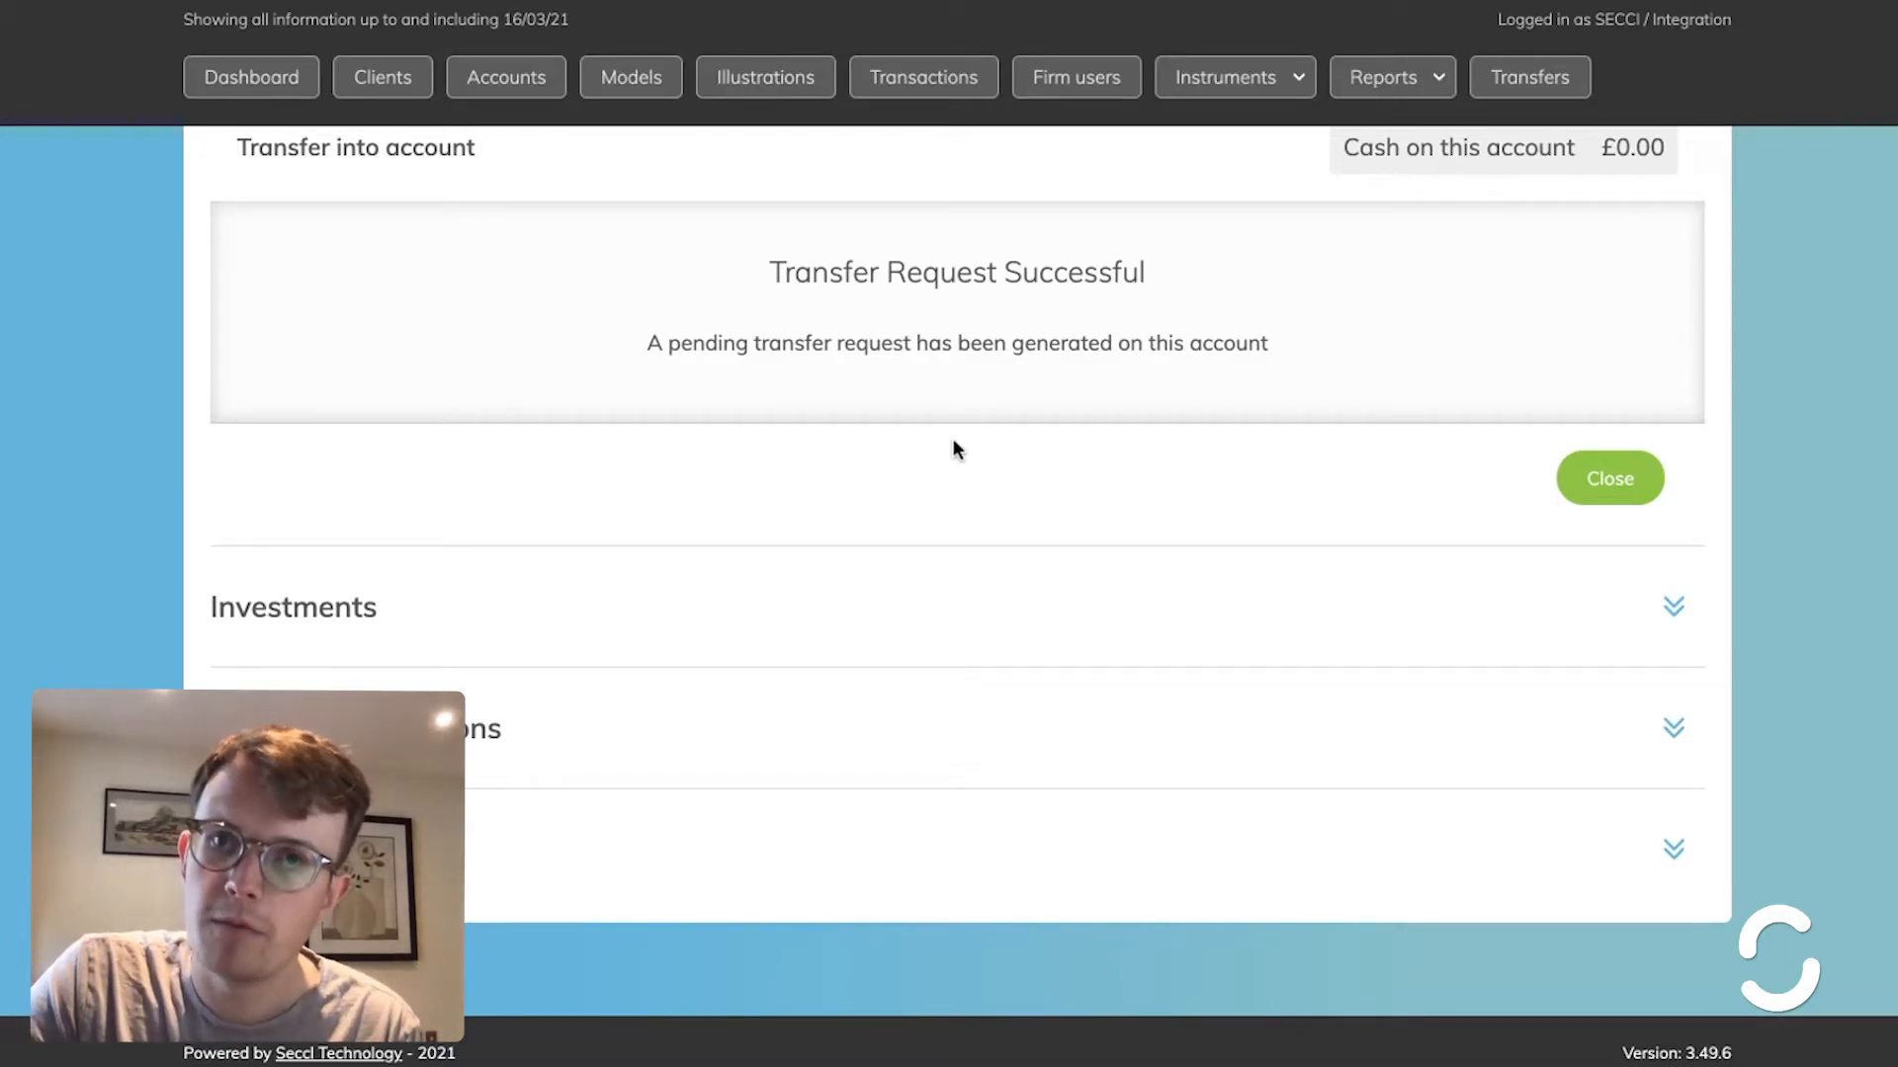
scroll(954, 447, up, 4)
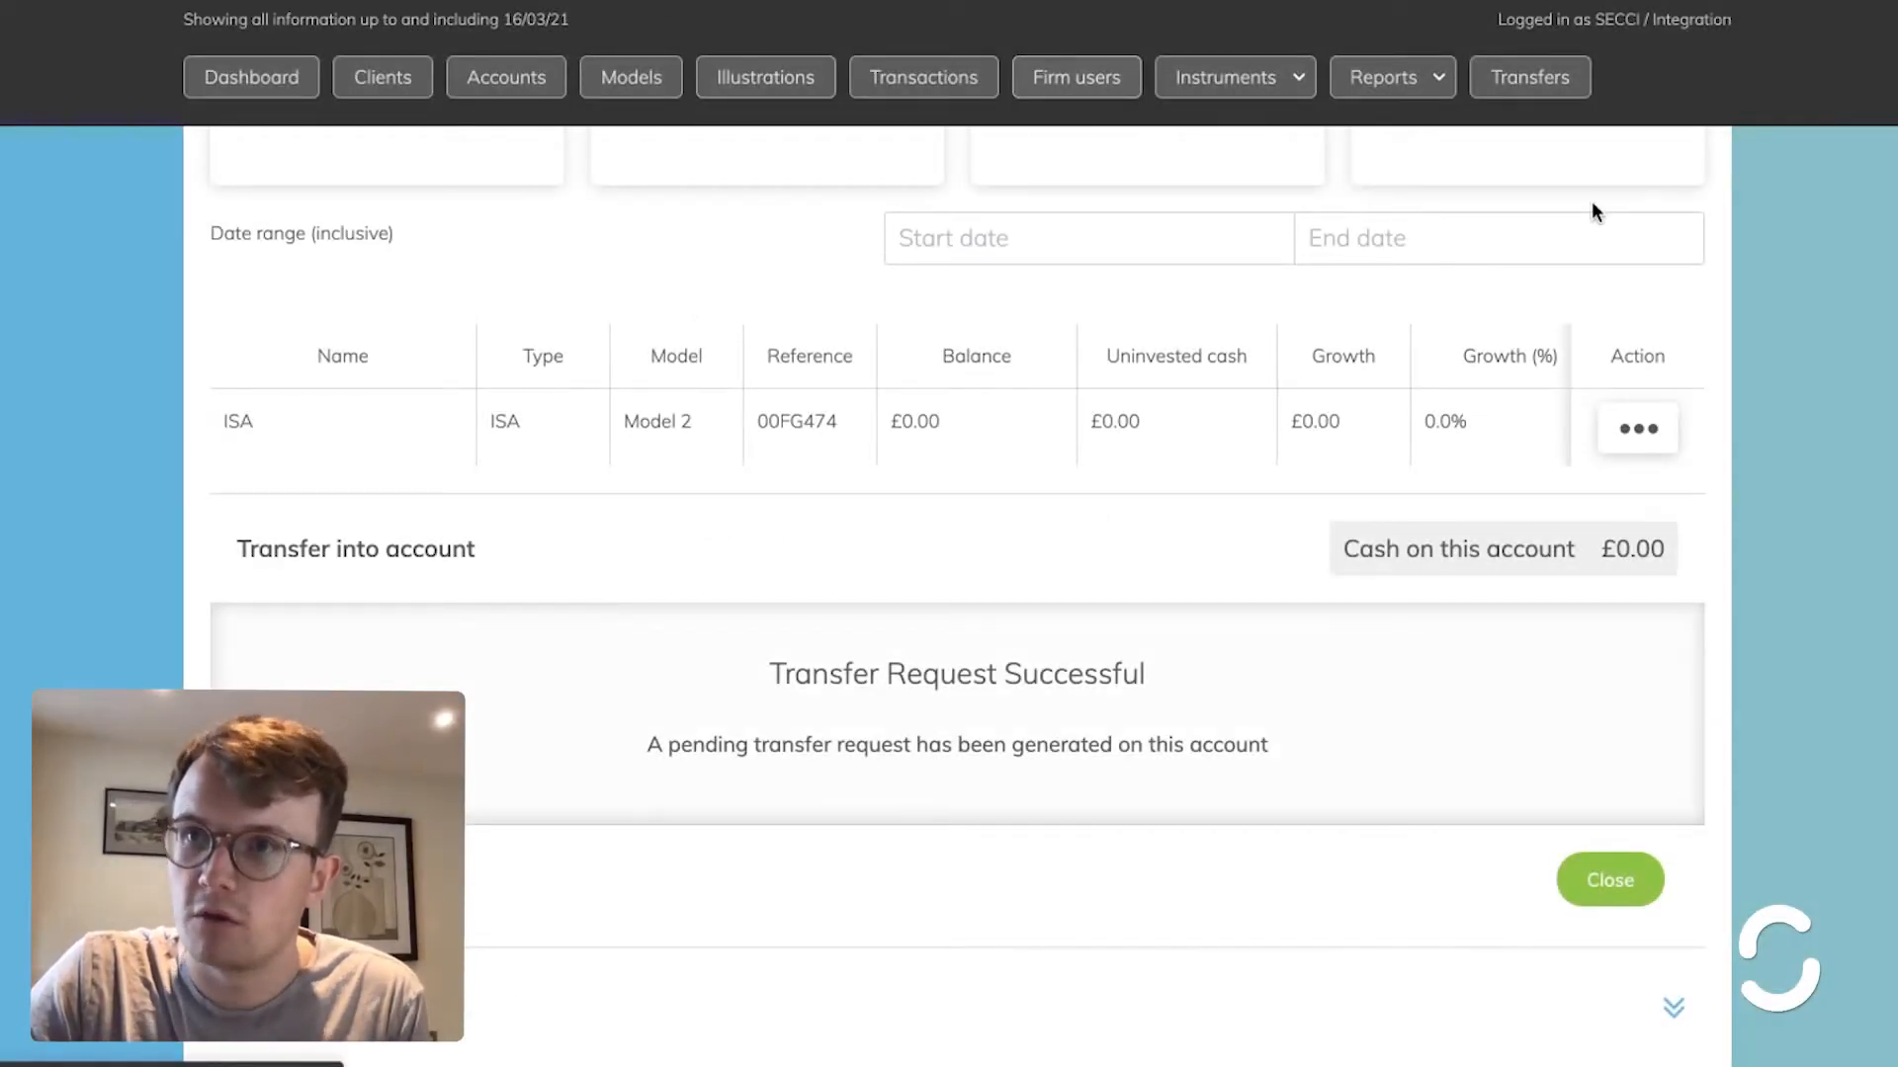
click(1579, 87)
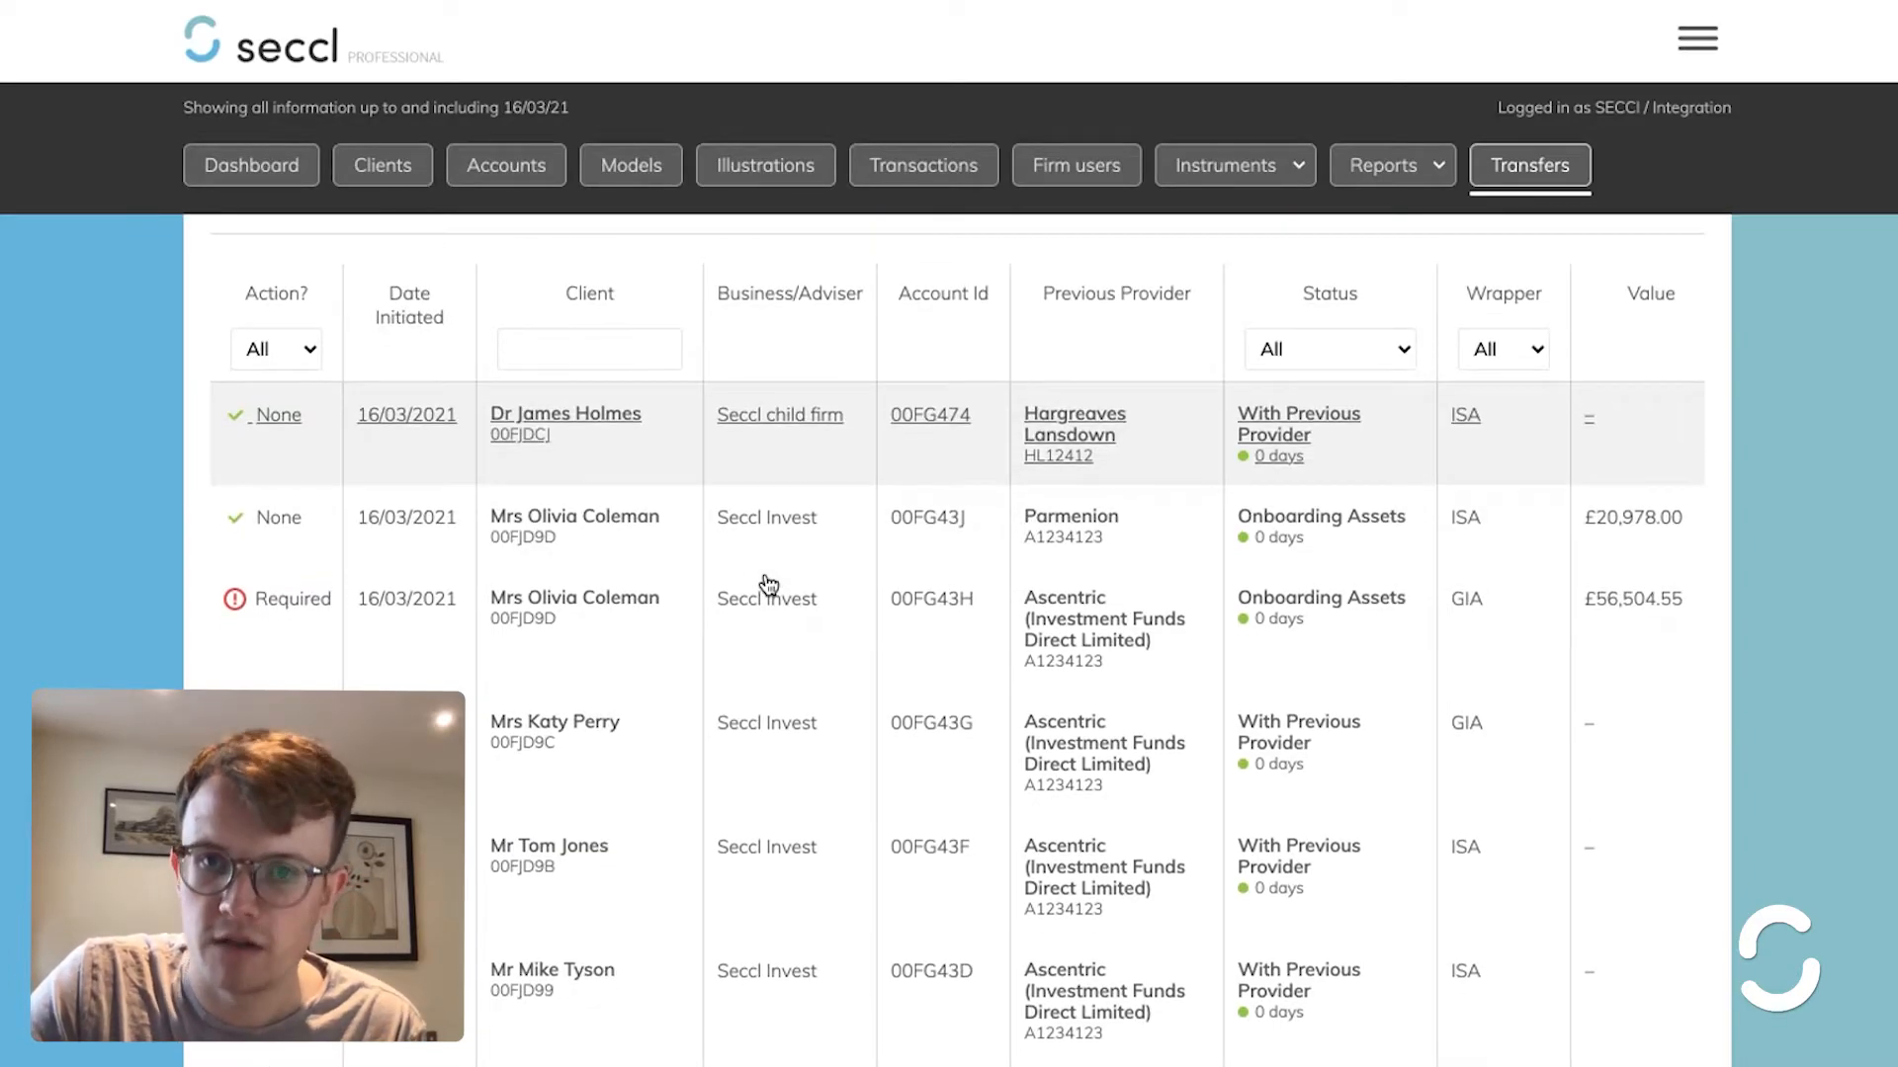
- Check the new Hargreaves Lansdown row in the Workbench and open the Parmenion ISA transfer
scroll(766, 586, down, 1)
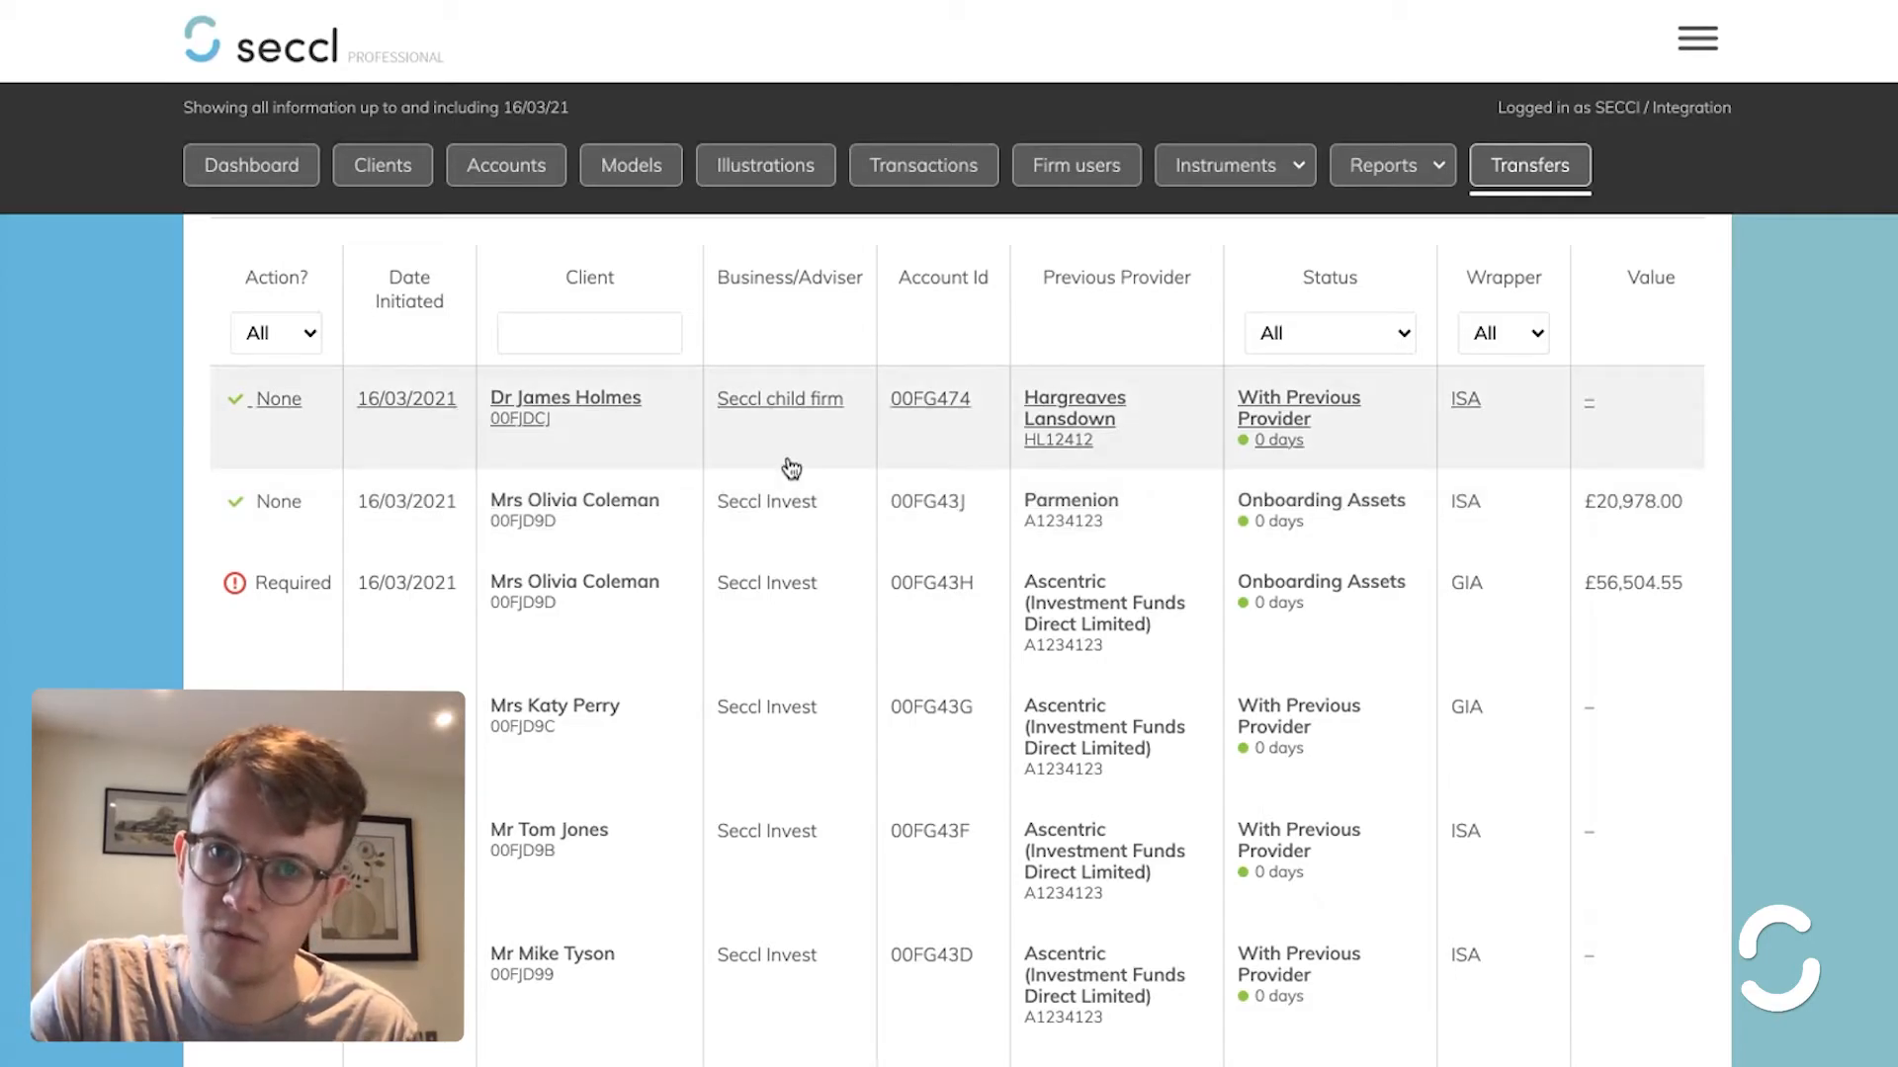
click(644, 519)
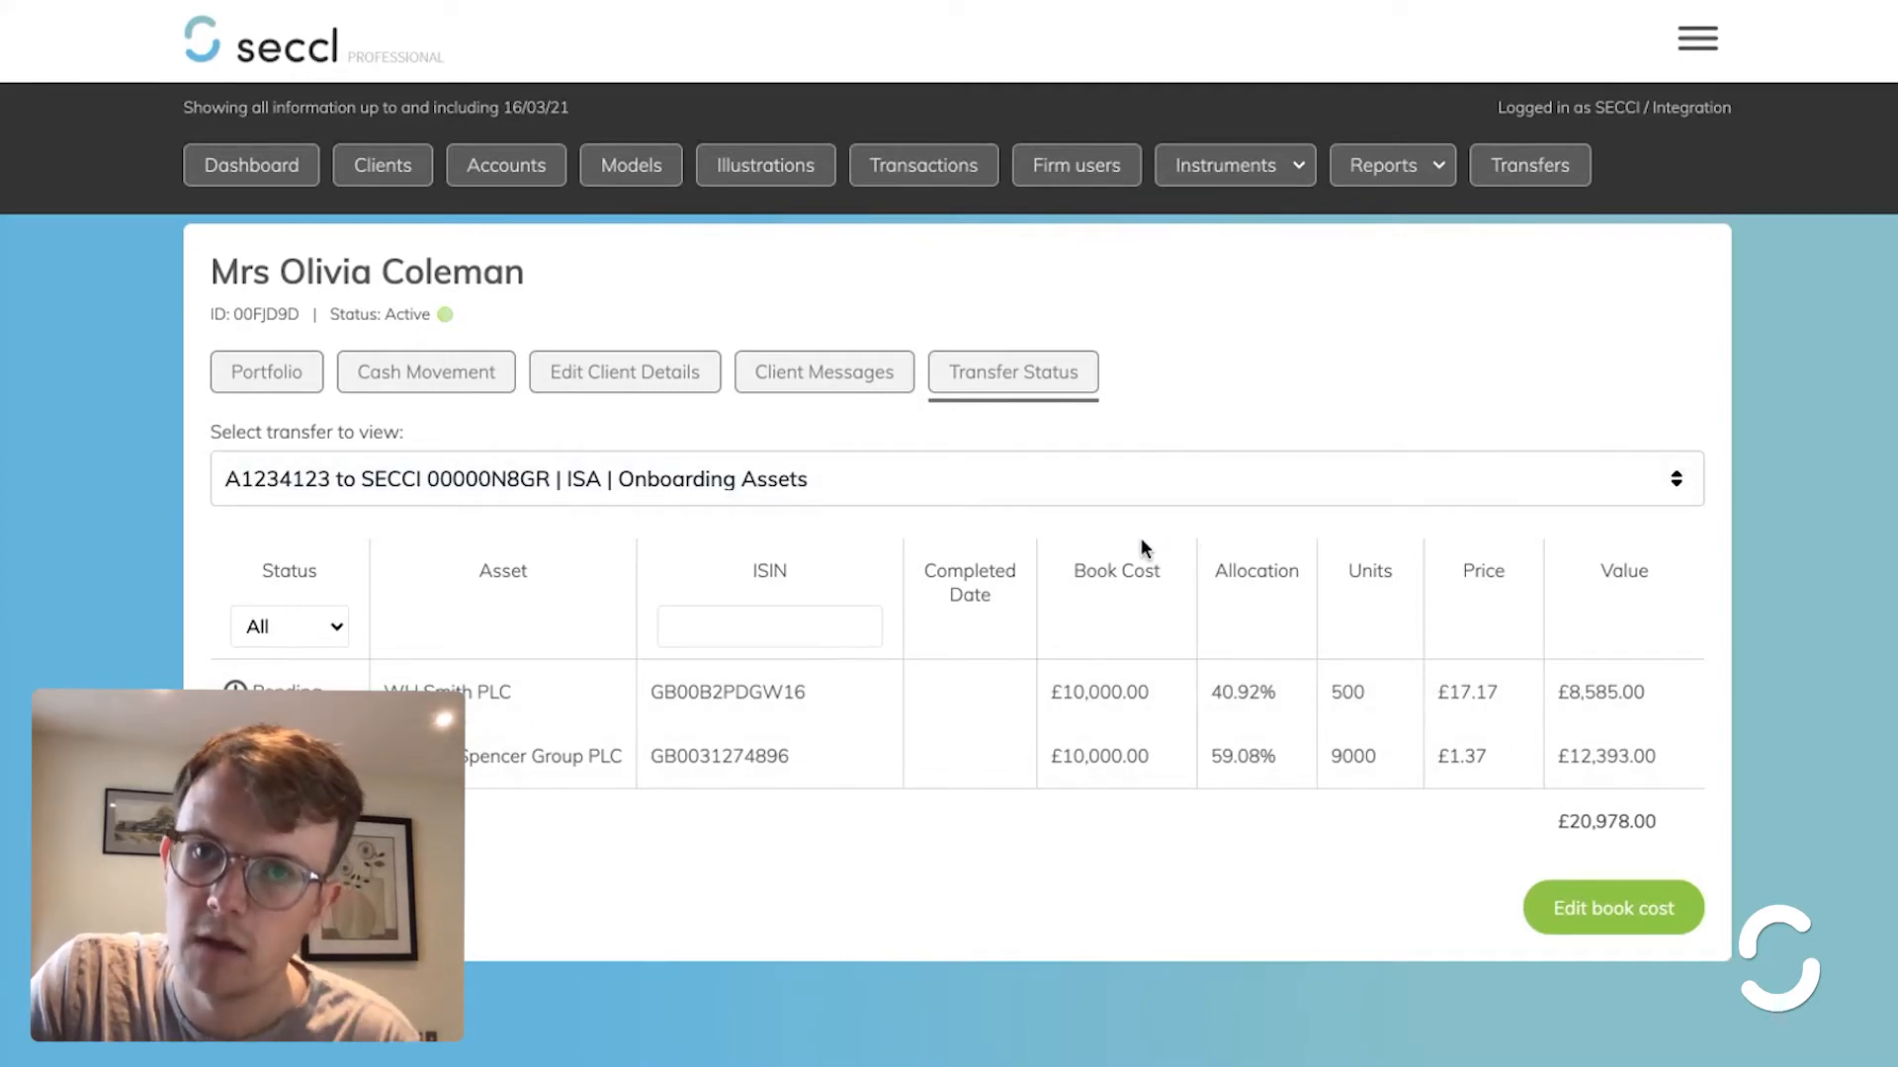
- Select the GIA onboarding transfer in Select transfer and open Edit book cost
click(1084, 499)
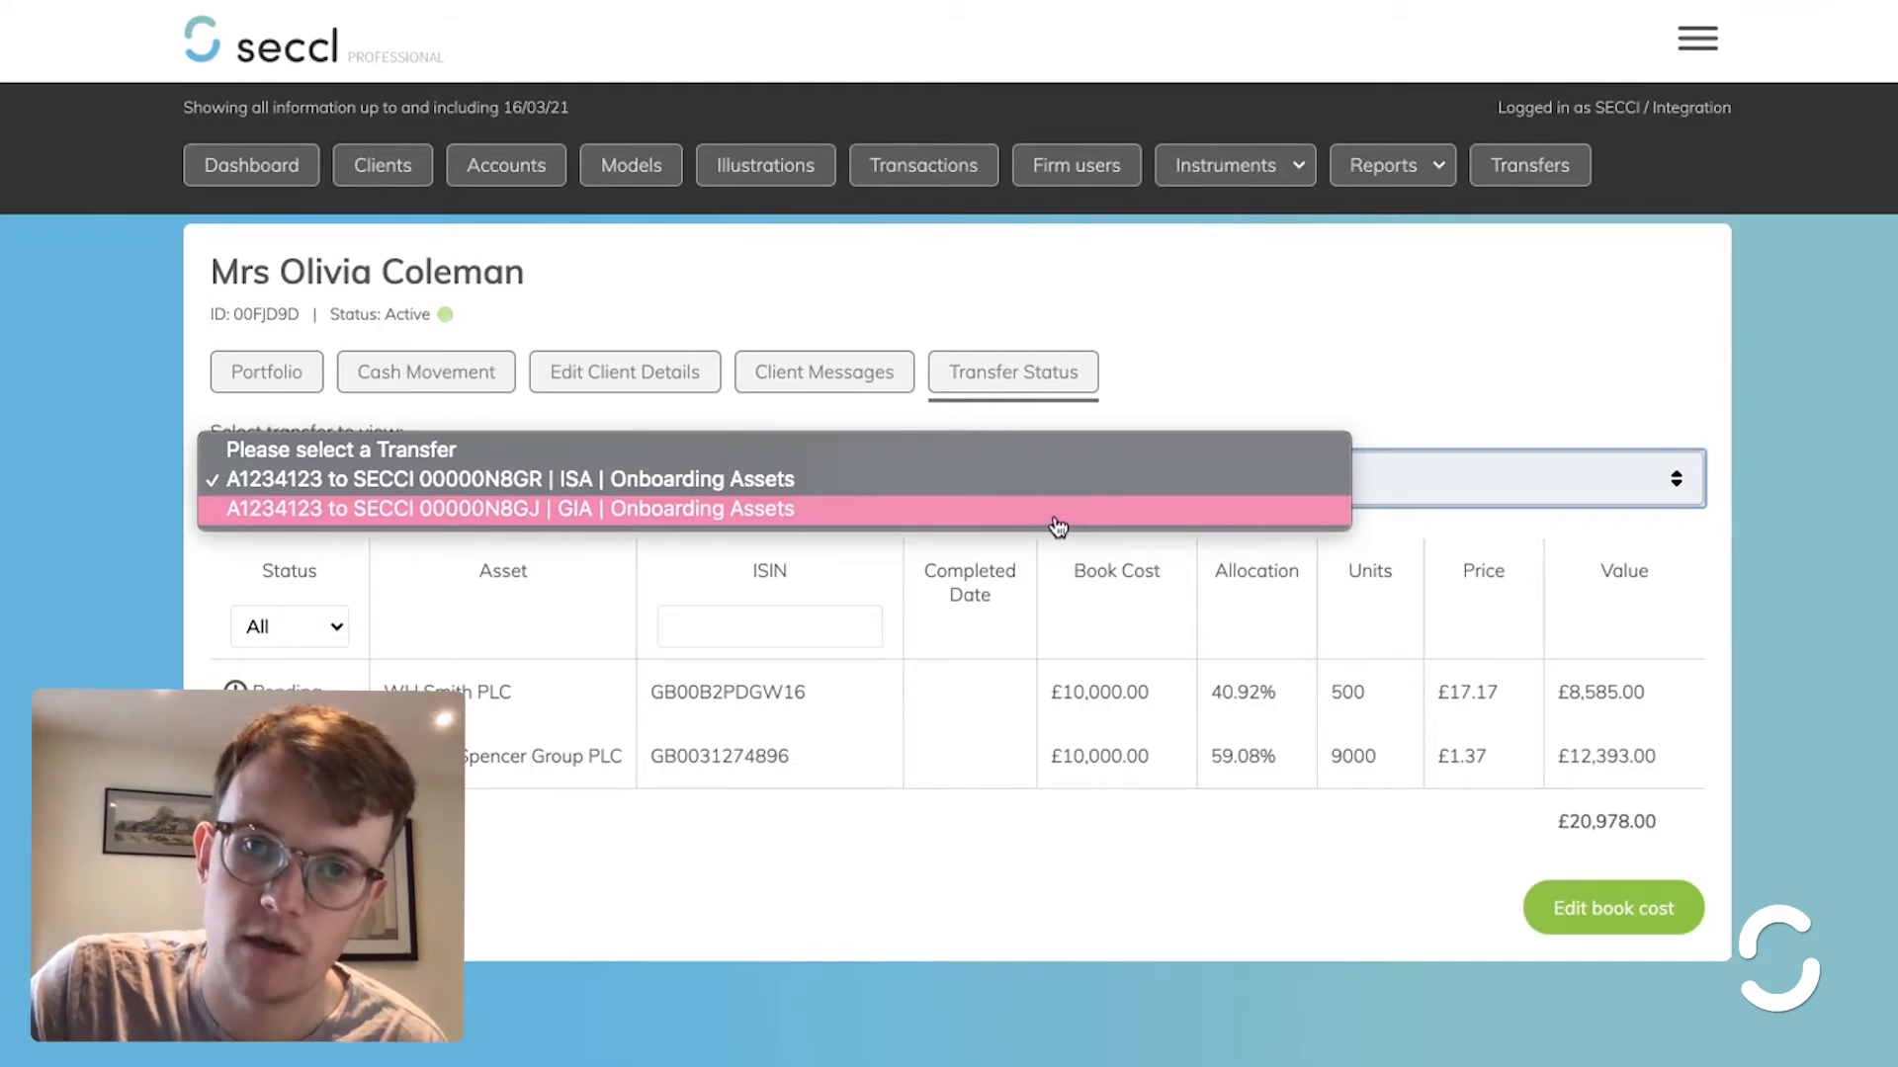
click(1055, 517)
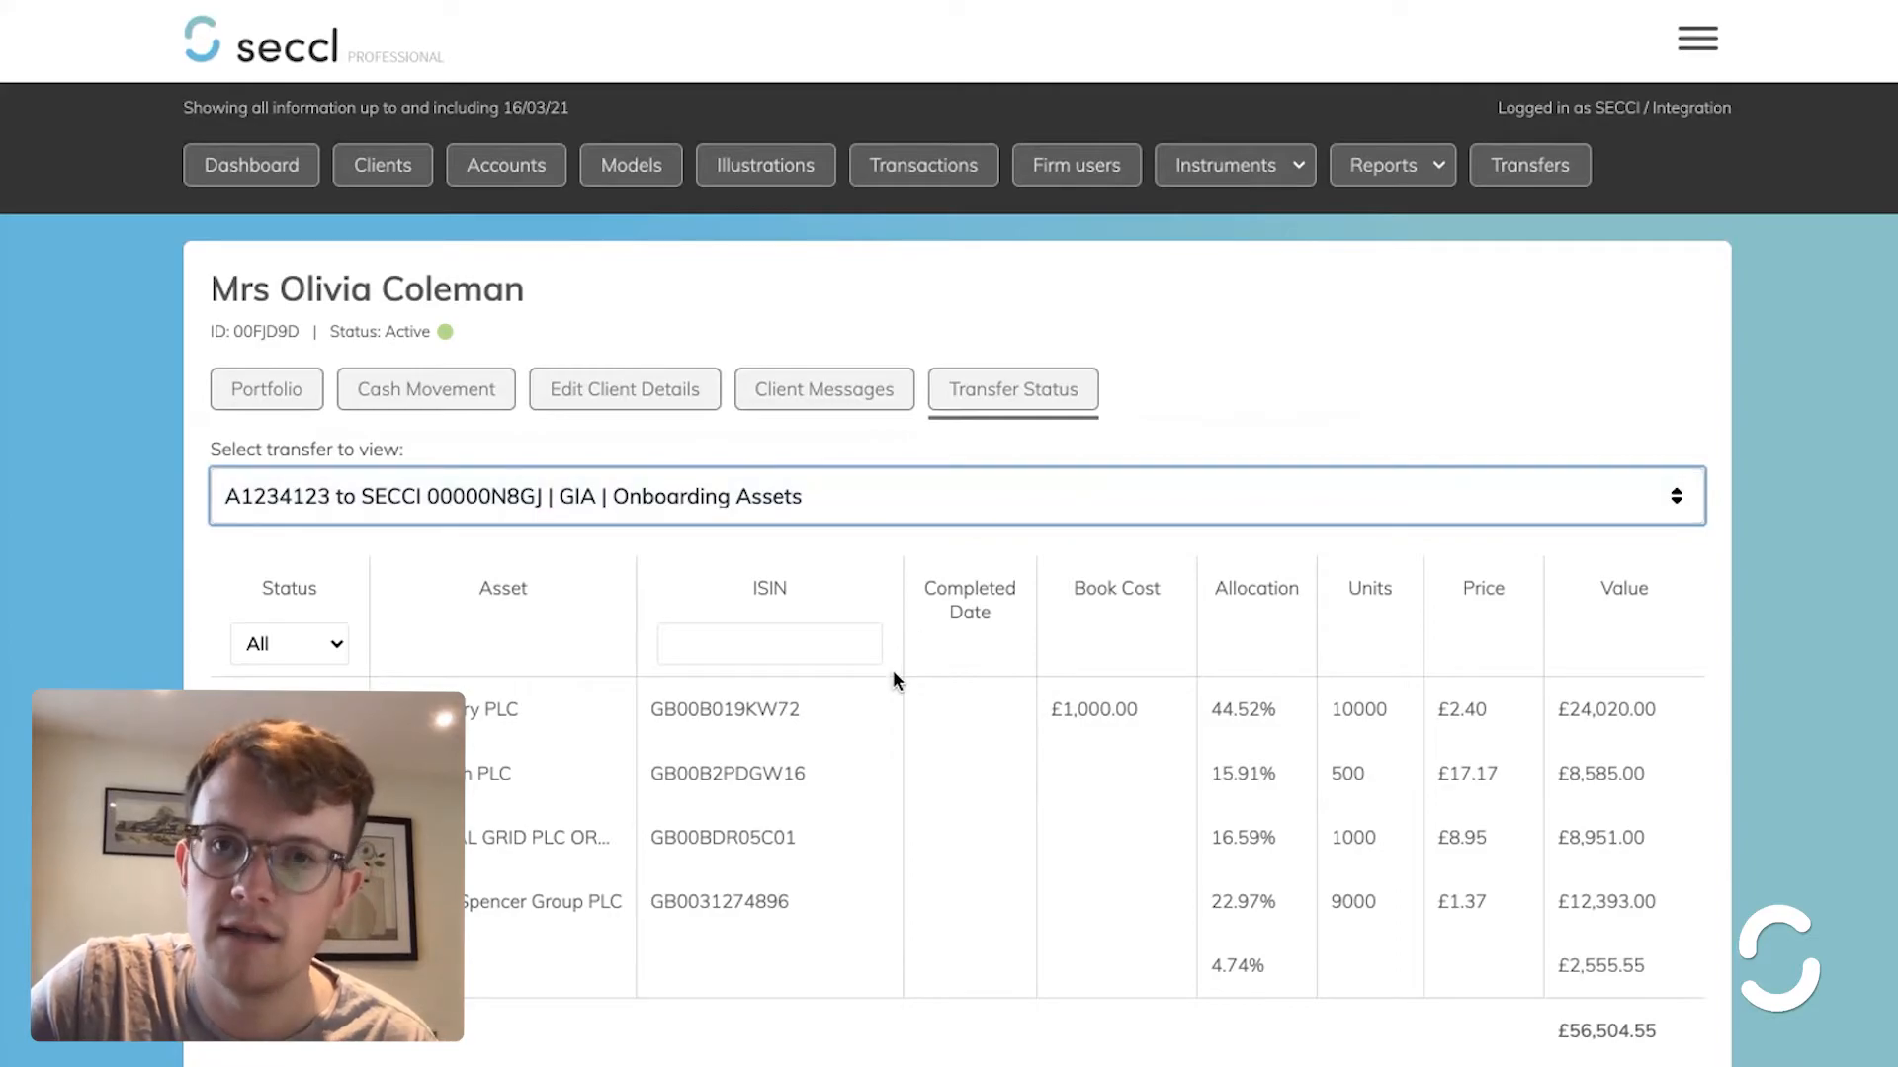
scroll(981, 803, left, 5)
scroll(981, 802, right, 5)
scroll(980, 803, down, 3)
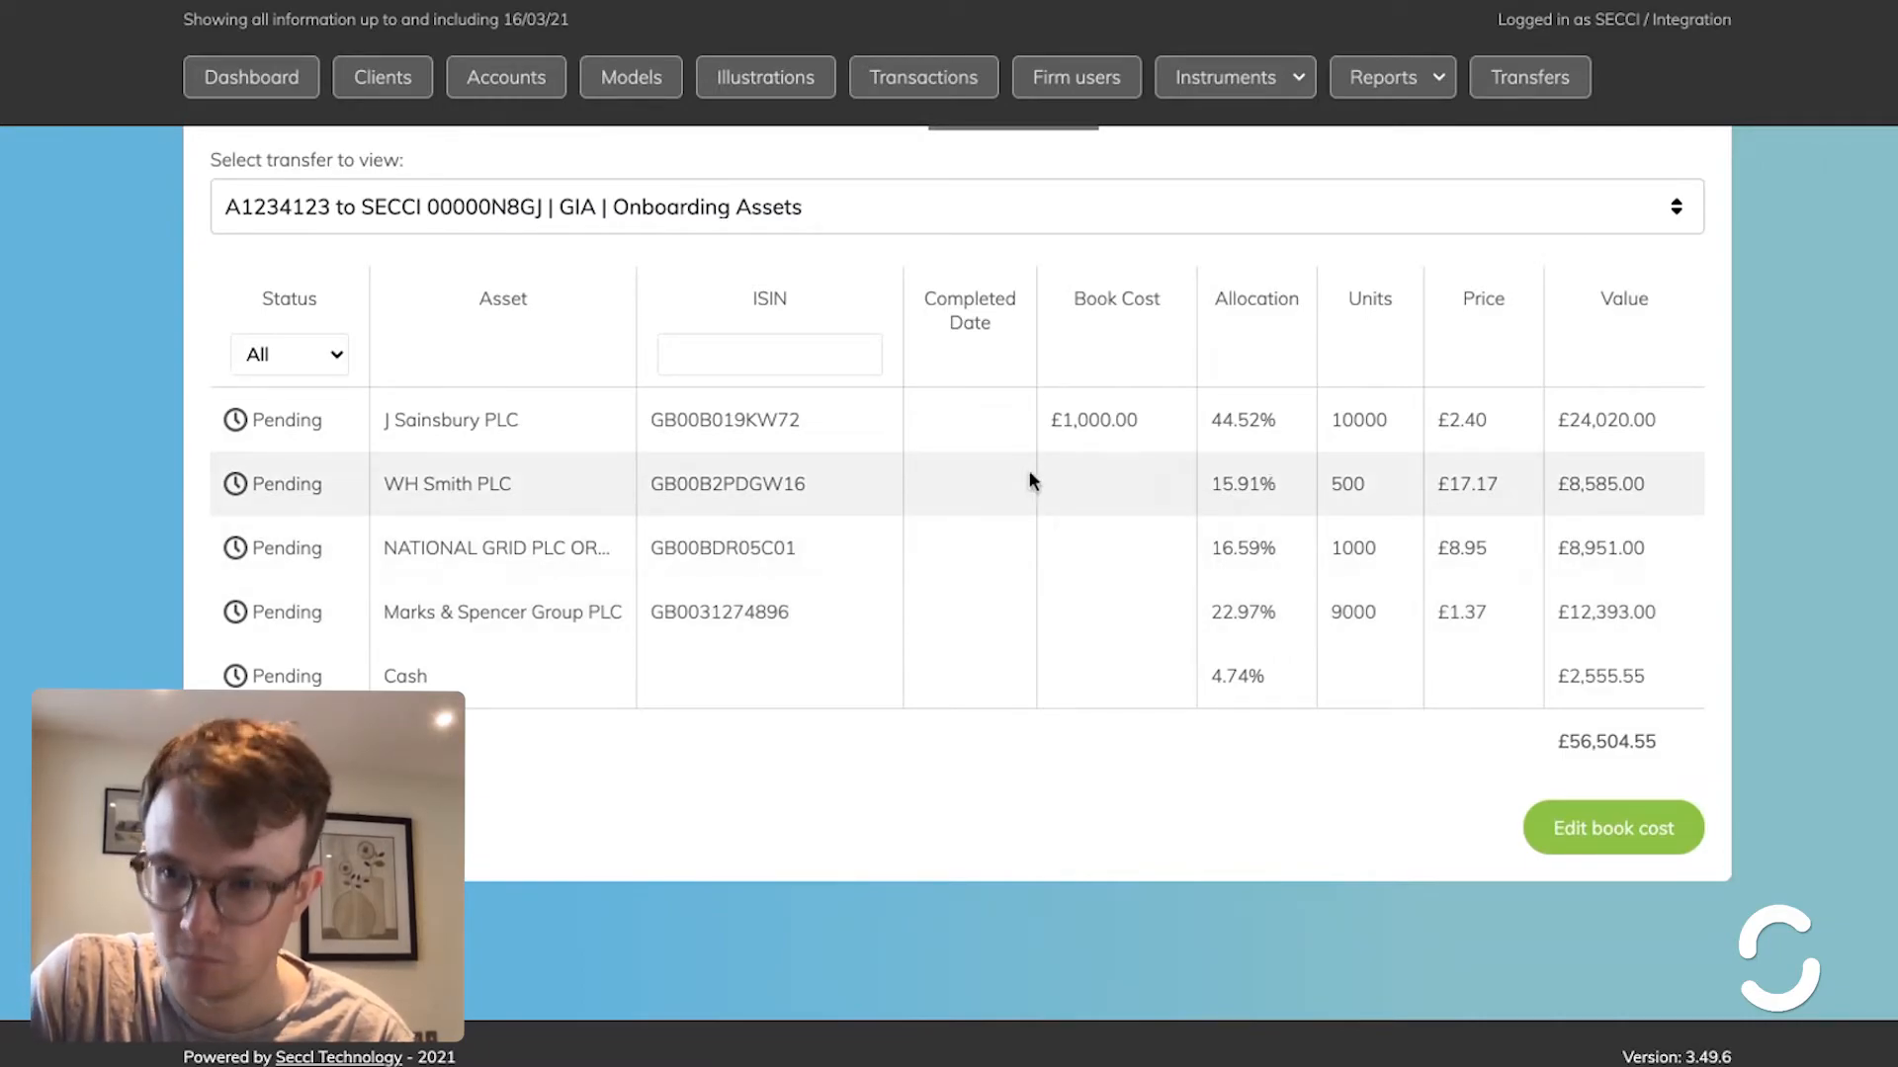
click(1601, 827)
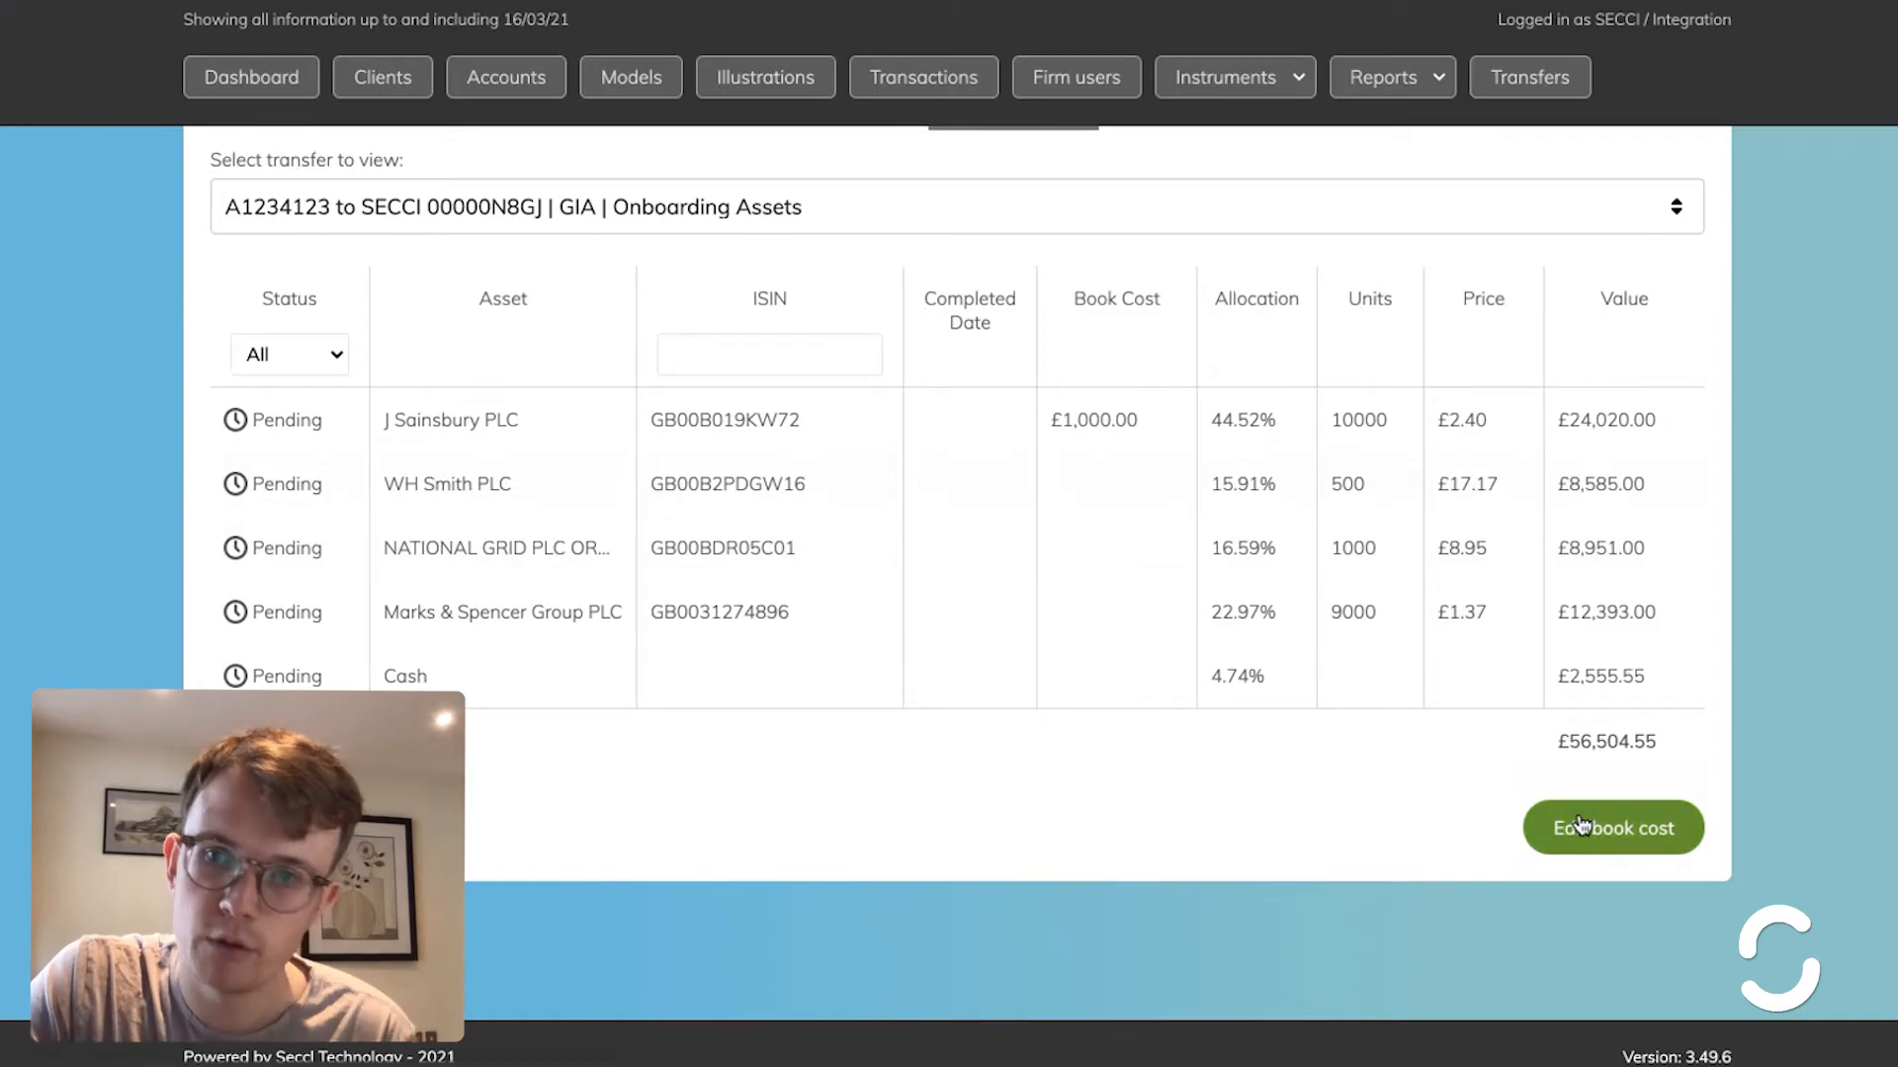
- Enter book costs of 7500 for WH Smith and 12500 for National Grid
scroll(776, 555, down, 3)
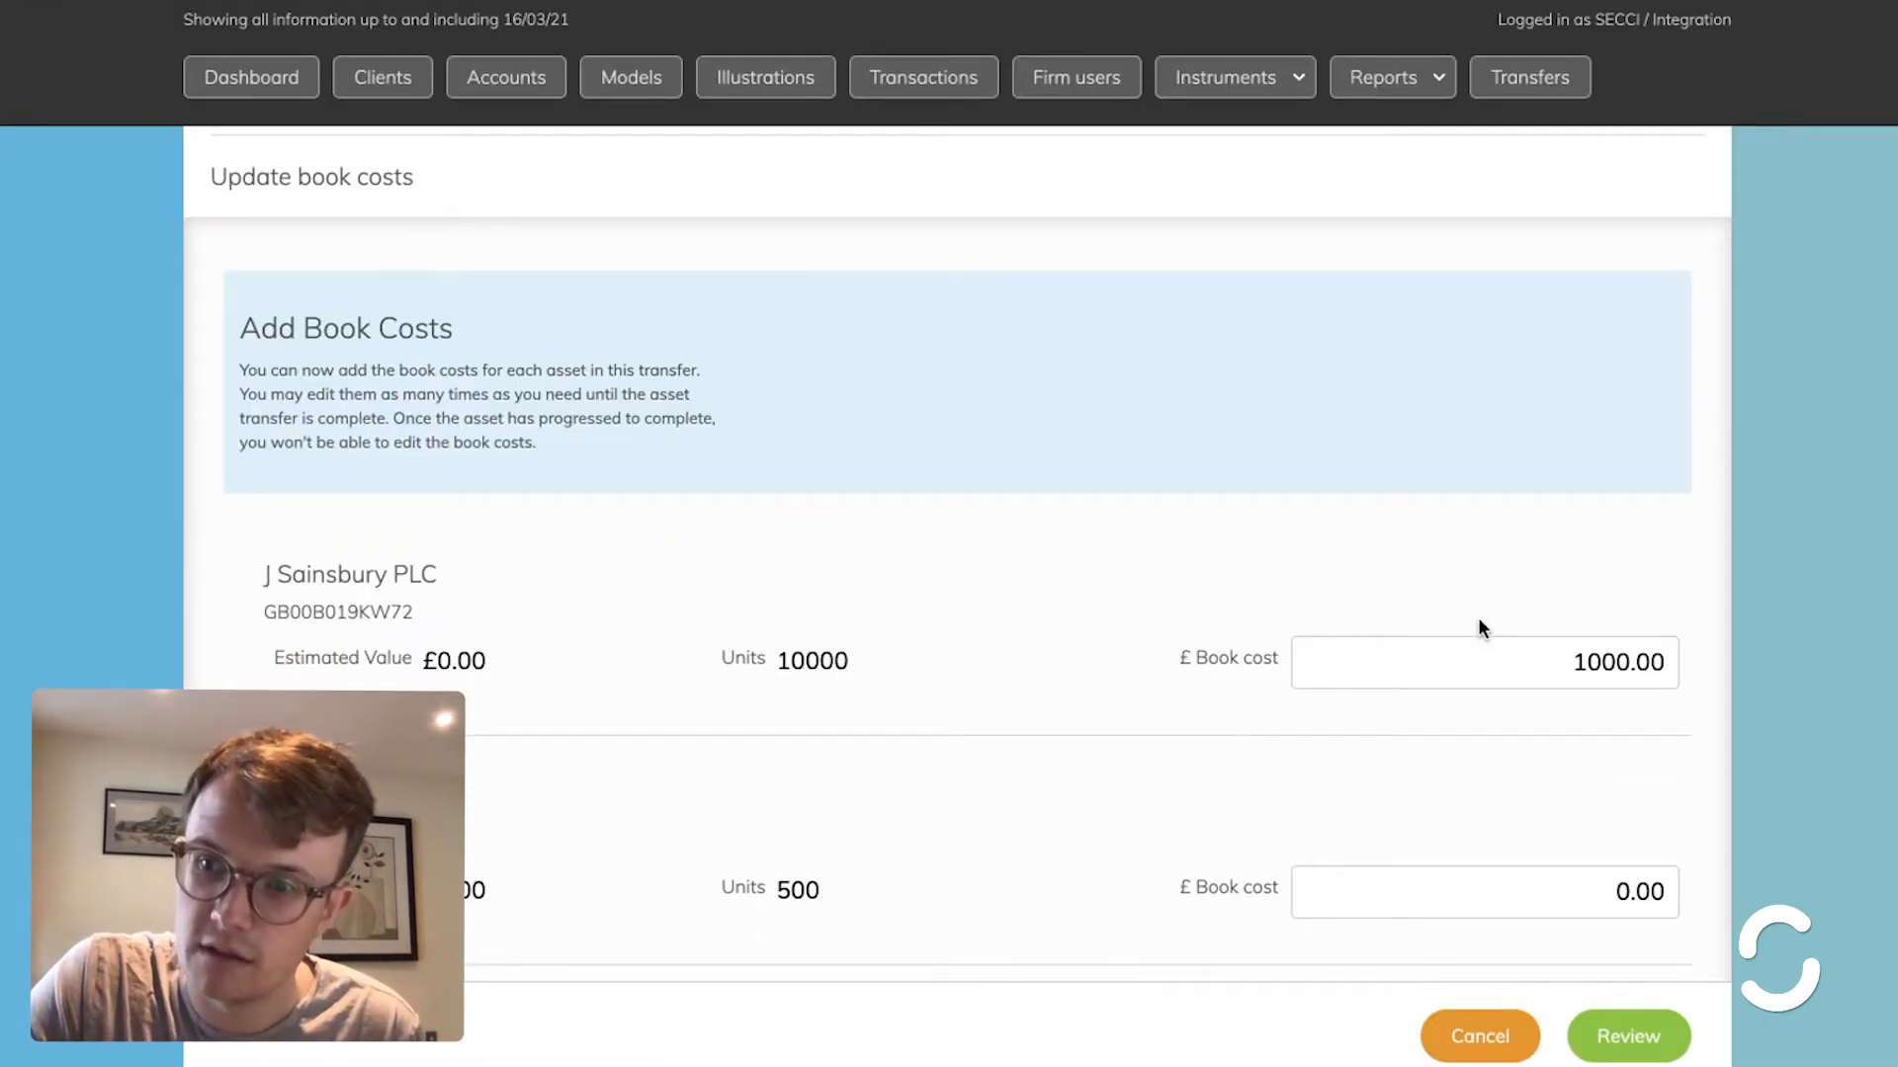
scroll(1503, 664, down, 2)
click(1503, 675)
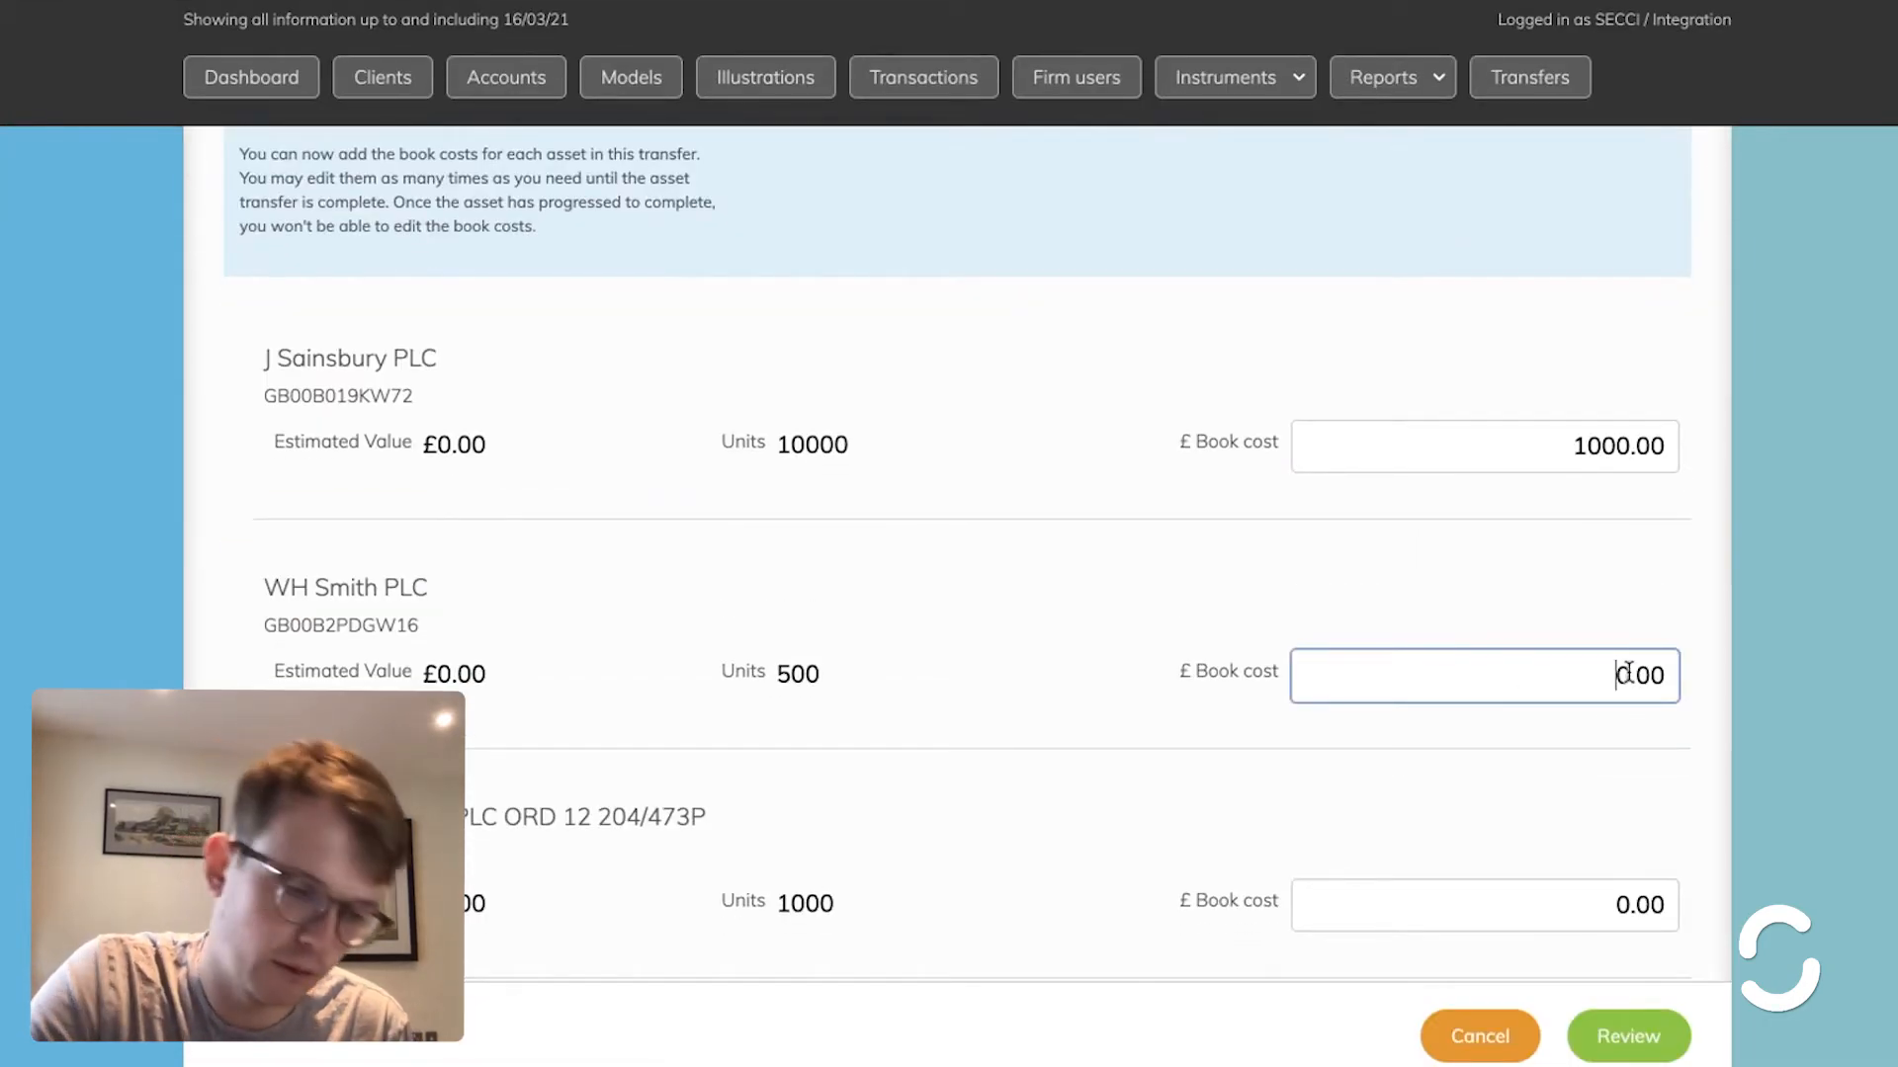
drag(1624, 675, 1679, 678)
text(7)
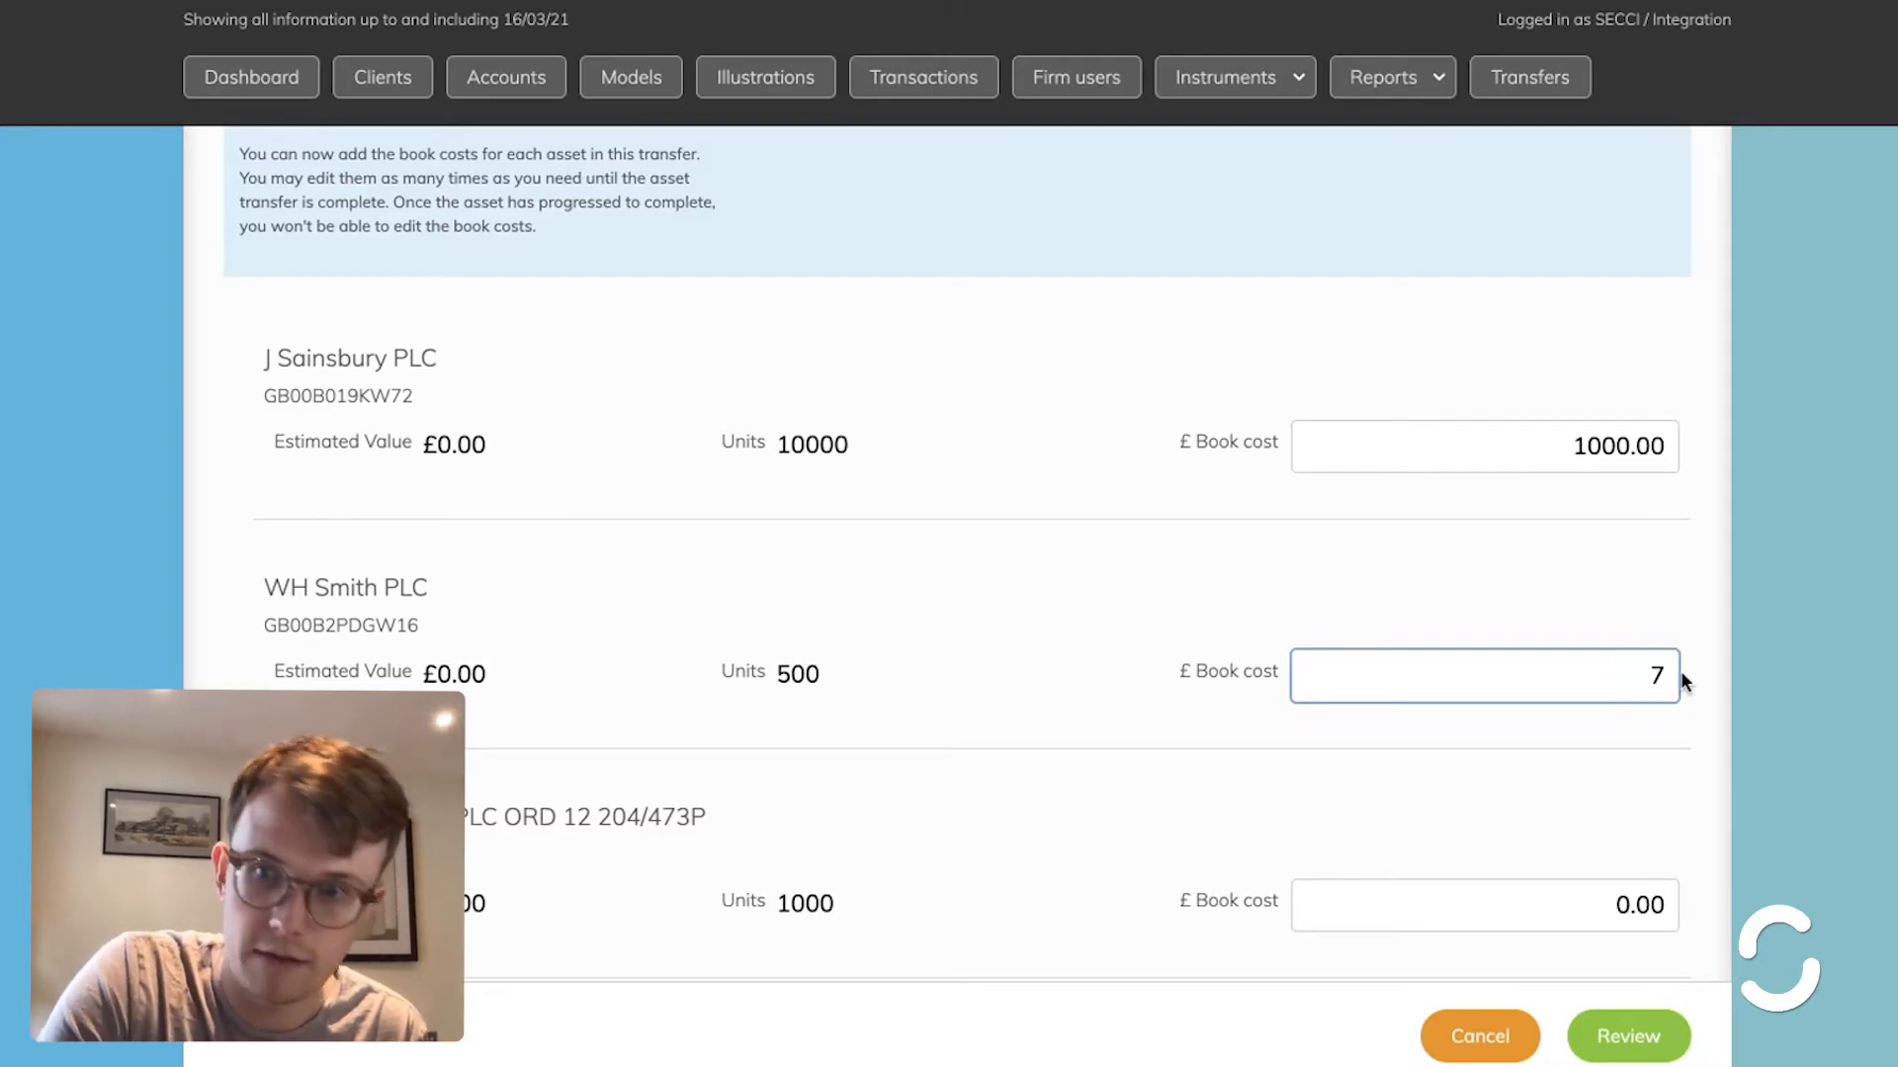
text(500)
scroll(1680, 673, down, 3)
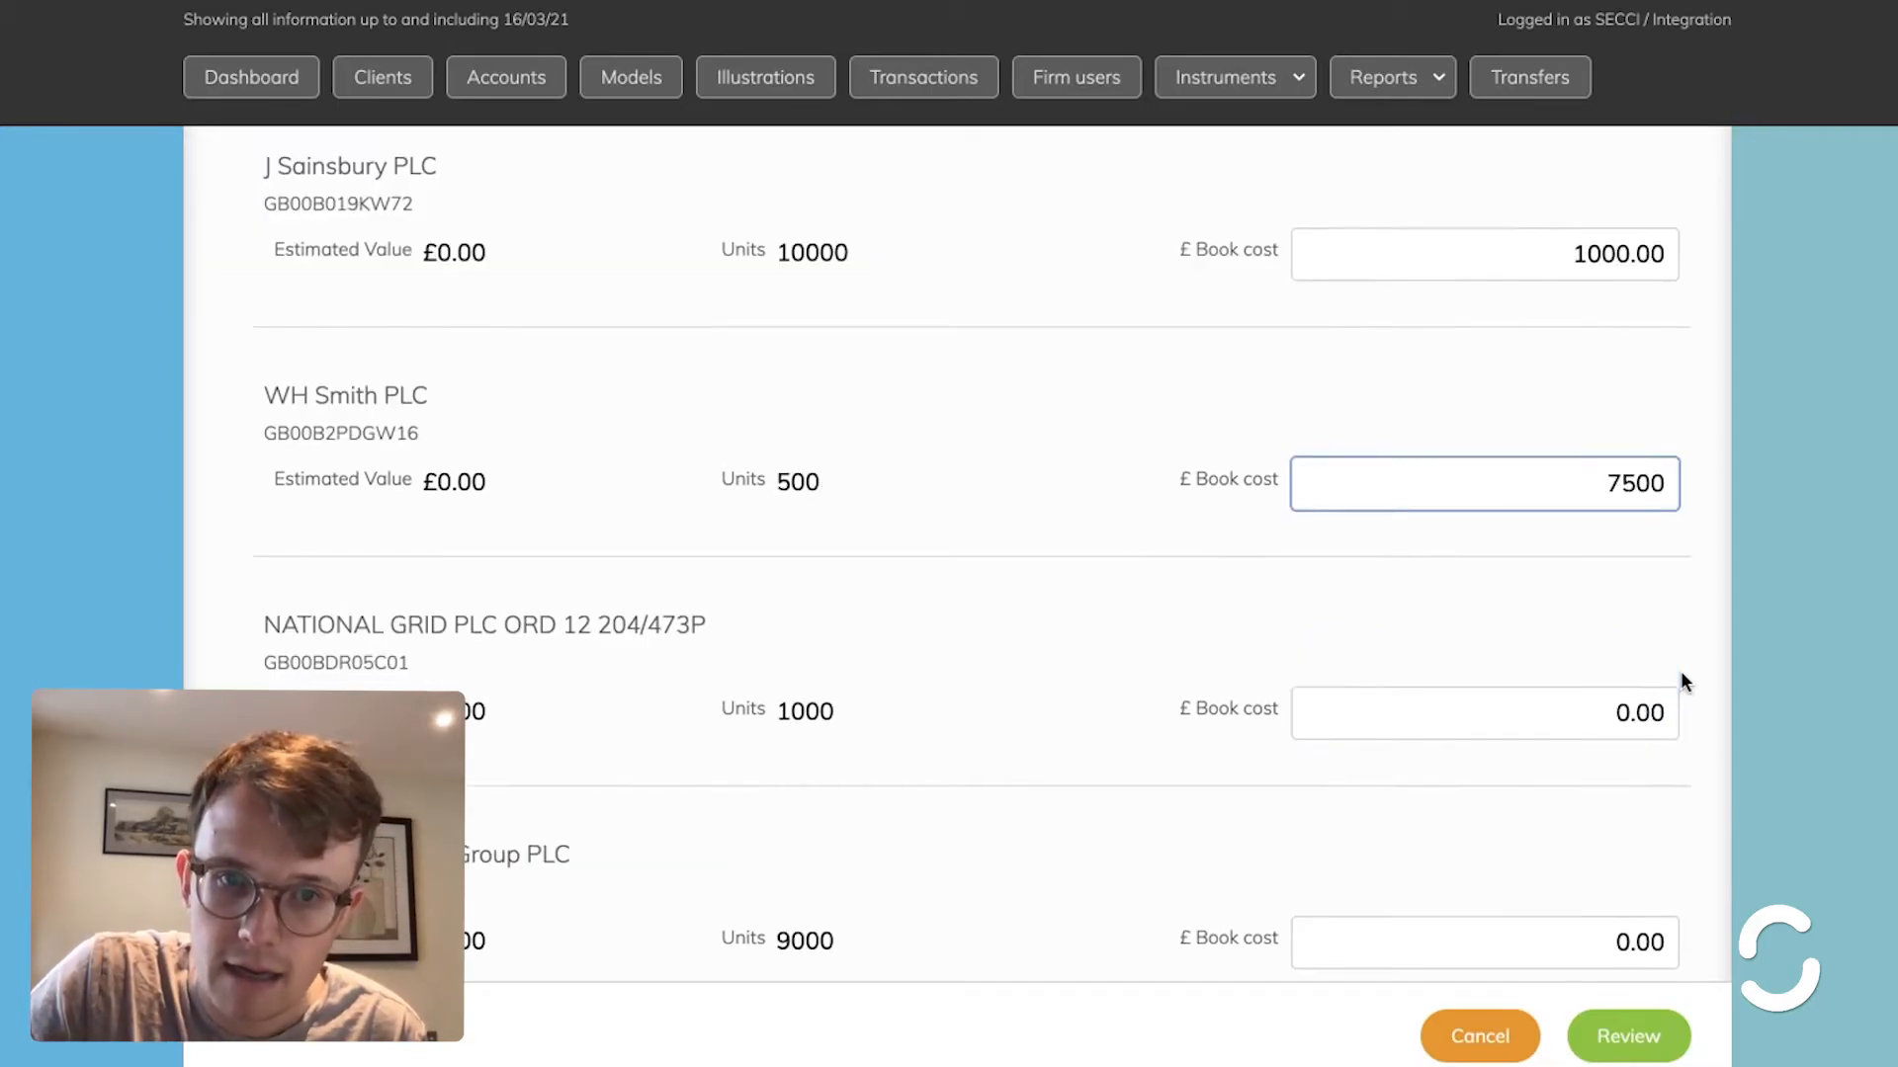
drag(1587, 623, 1688, 625)
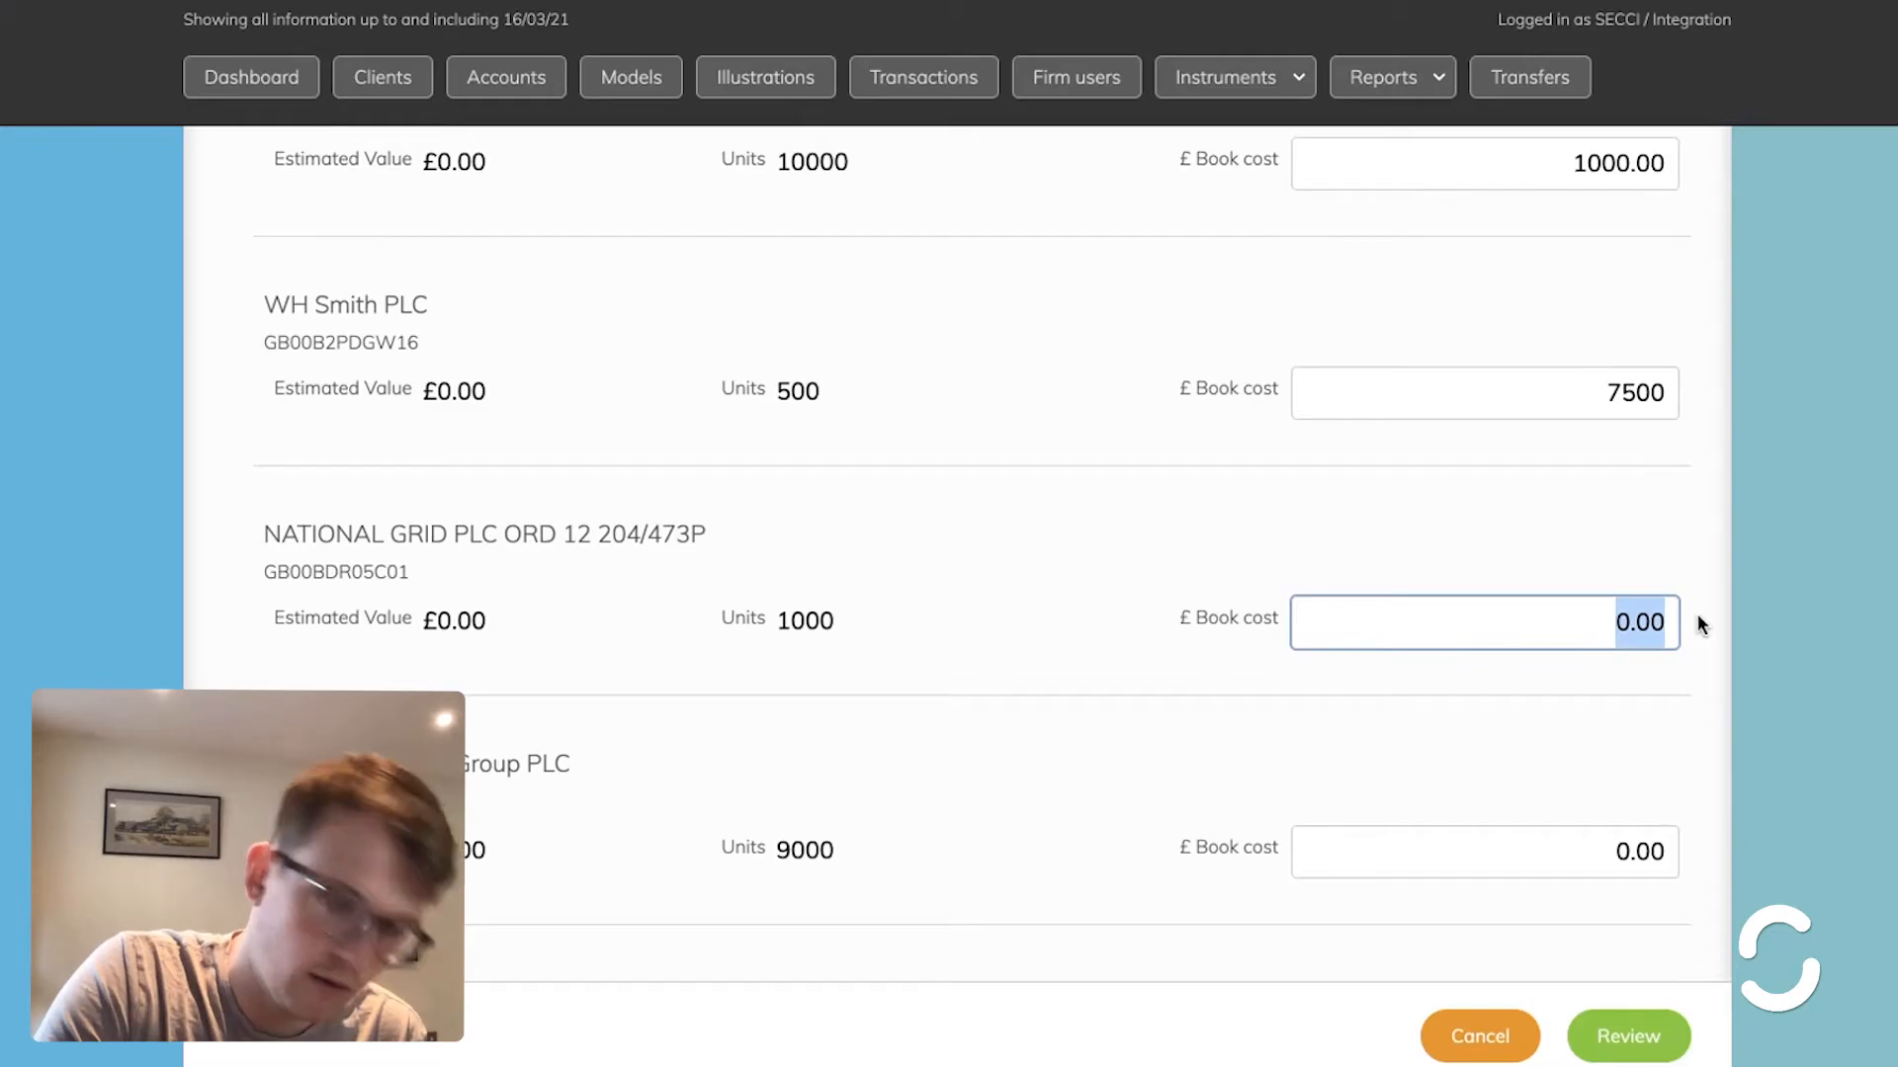
text(125000)
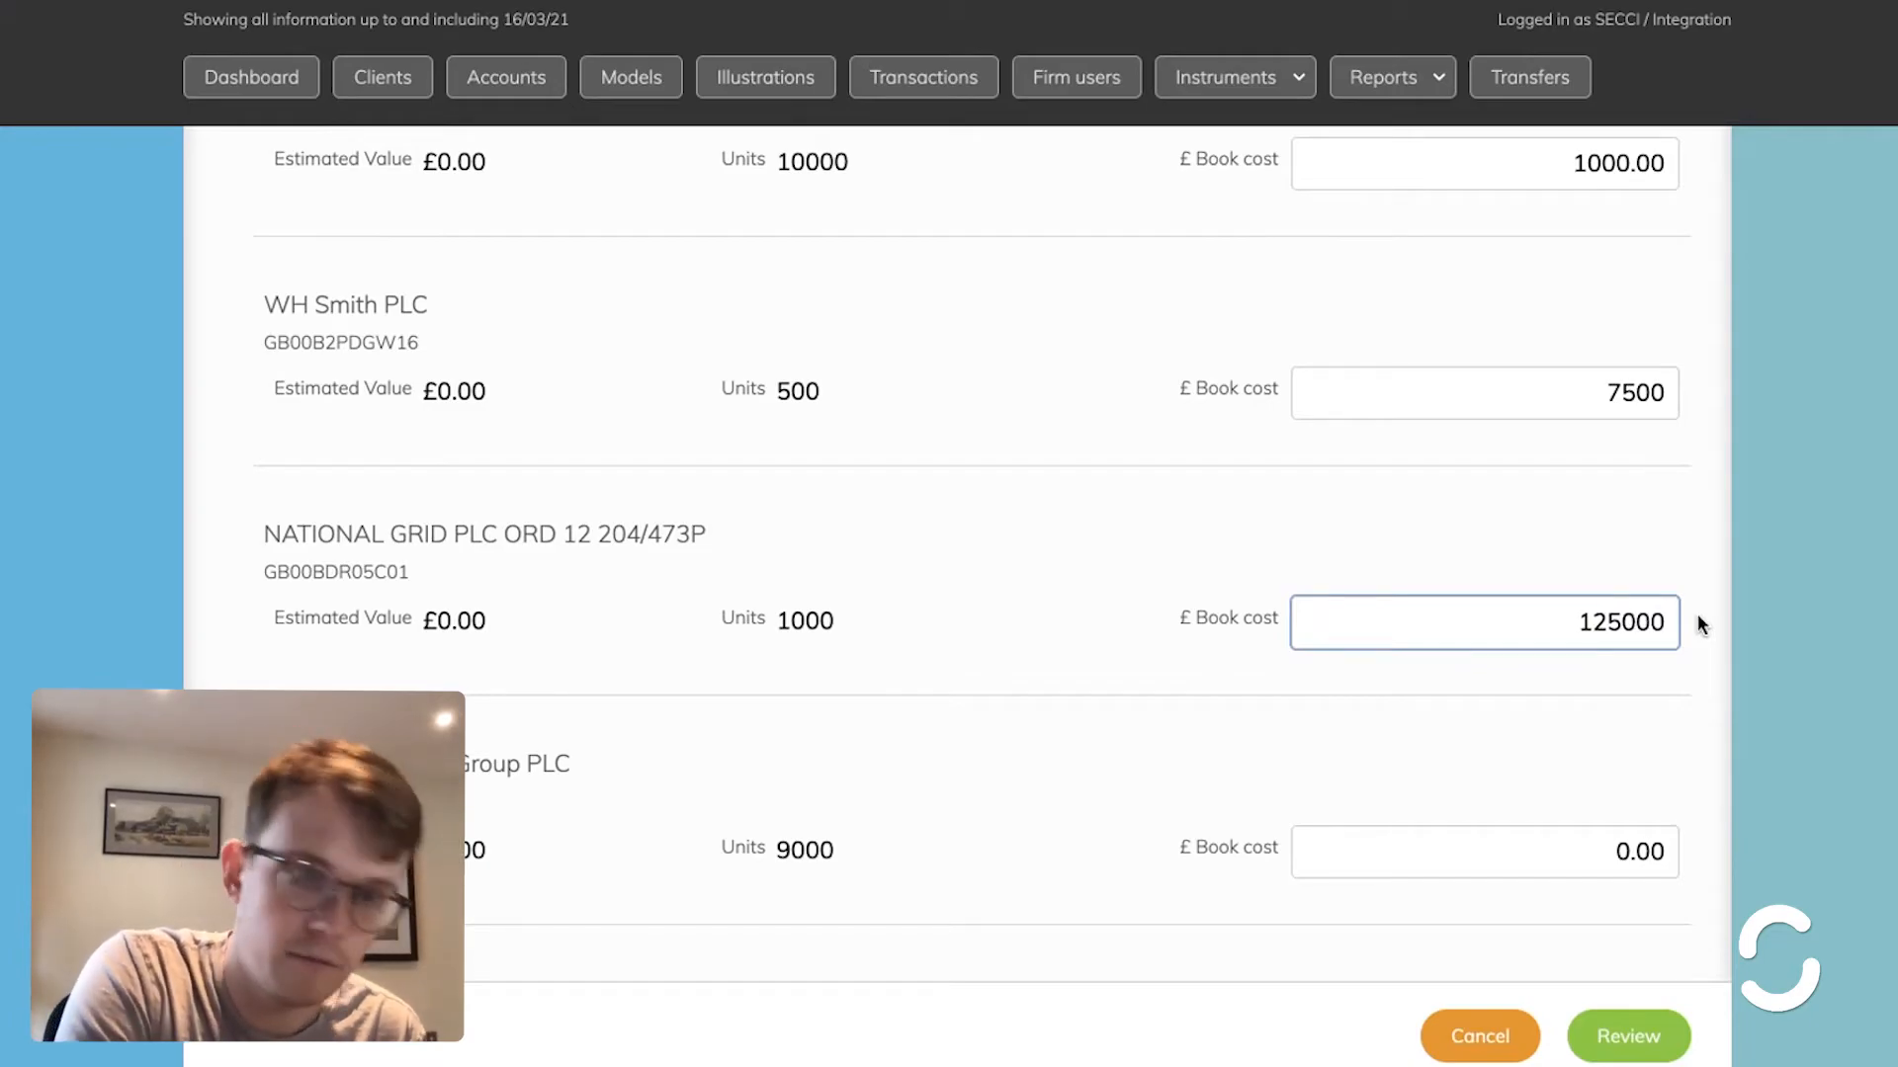
key(BackSpace)
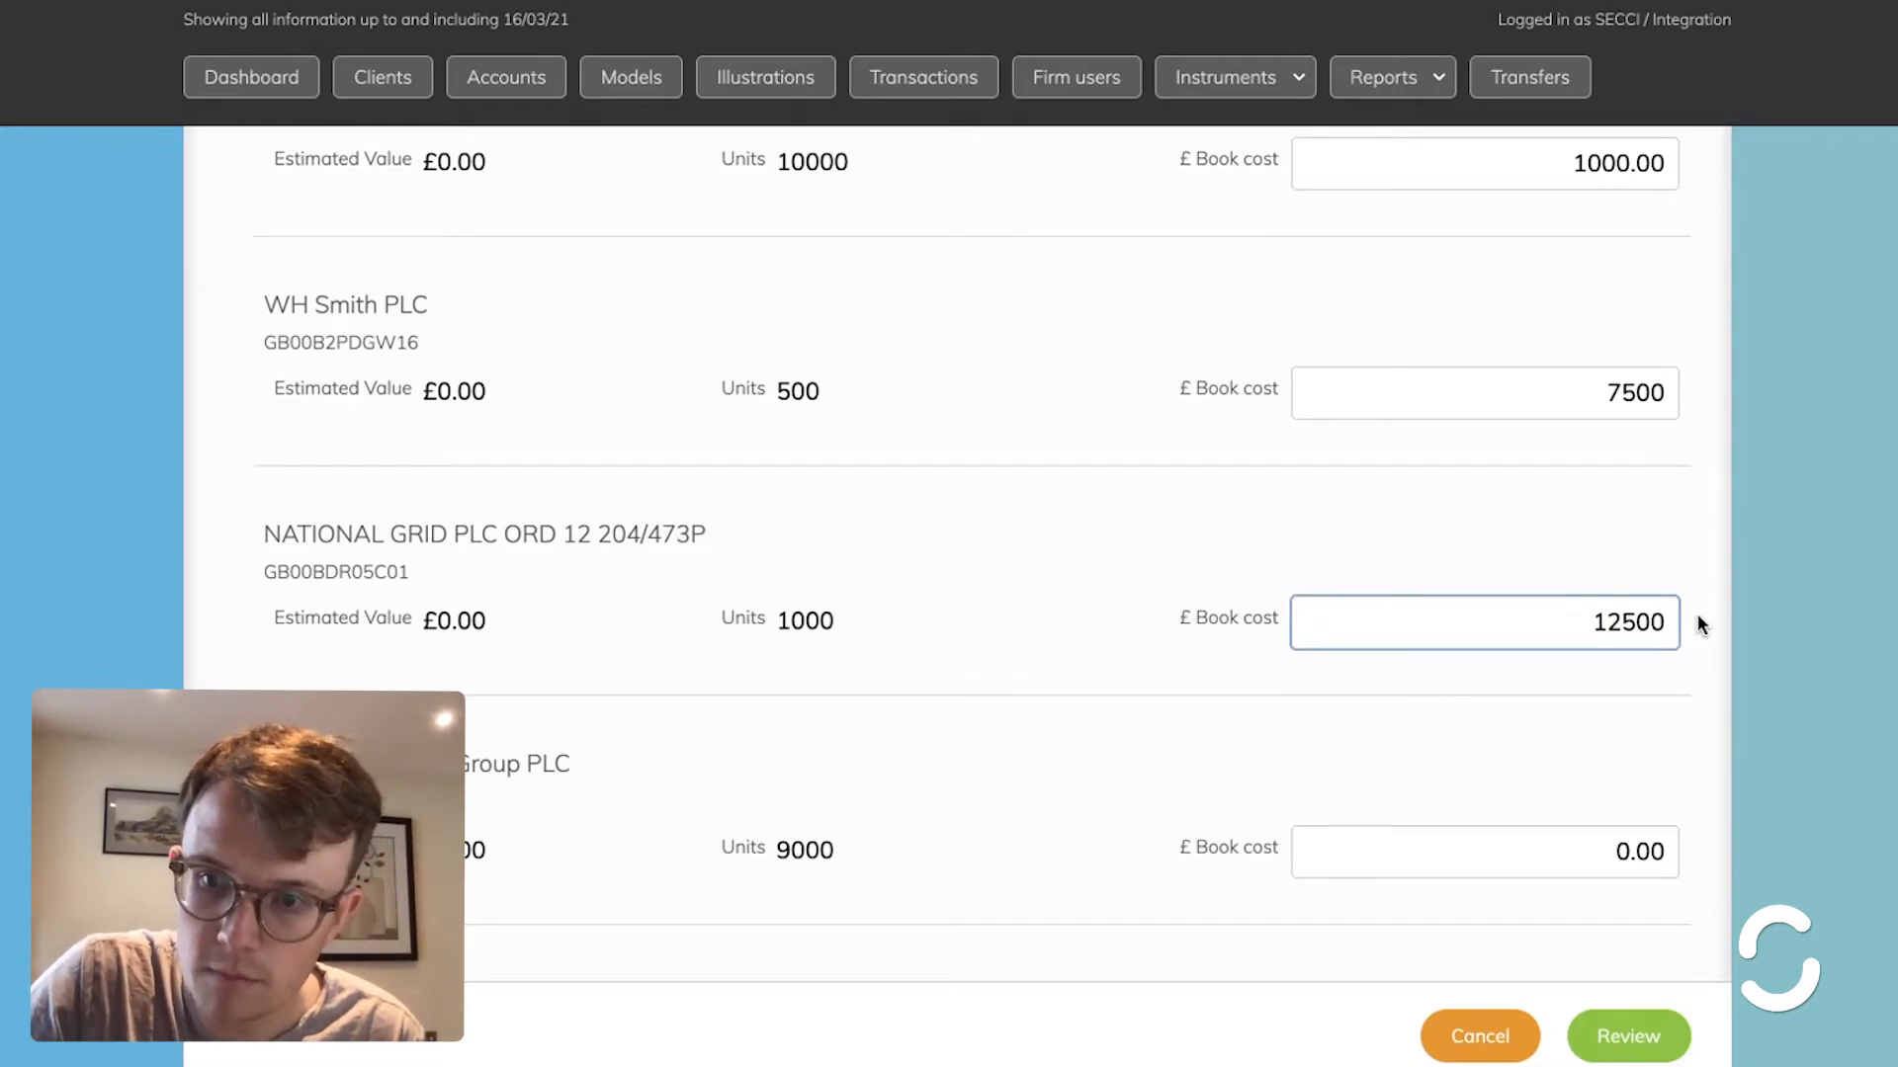
- Review and submit the book cost update, then close the success message
scroll(1165, 596, down, 2)
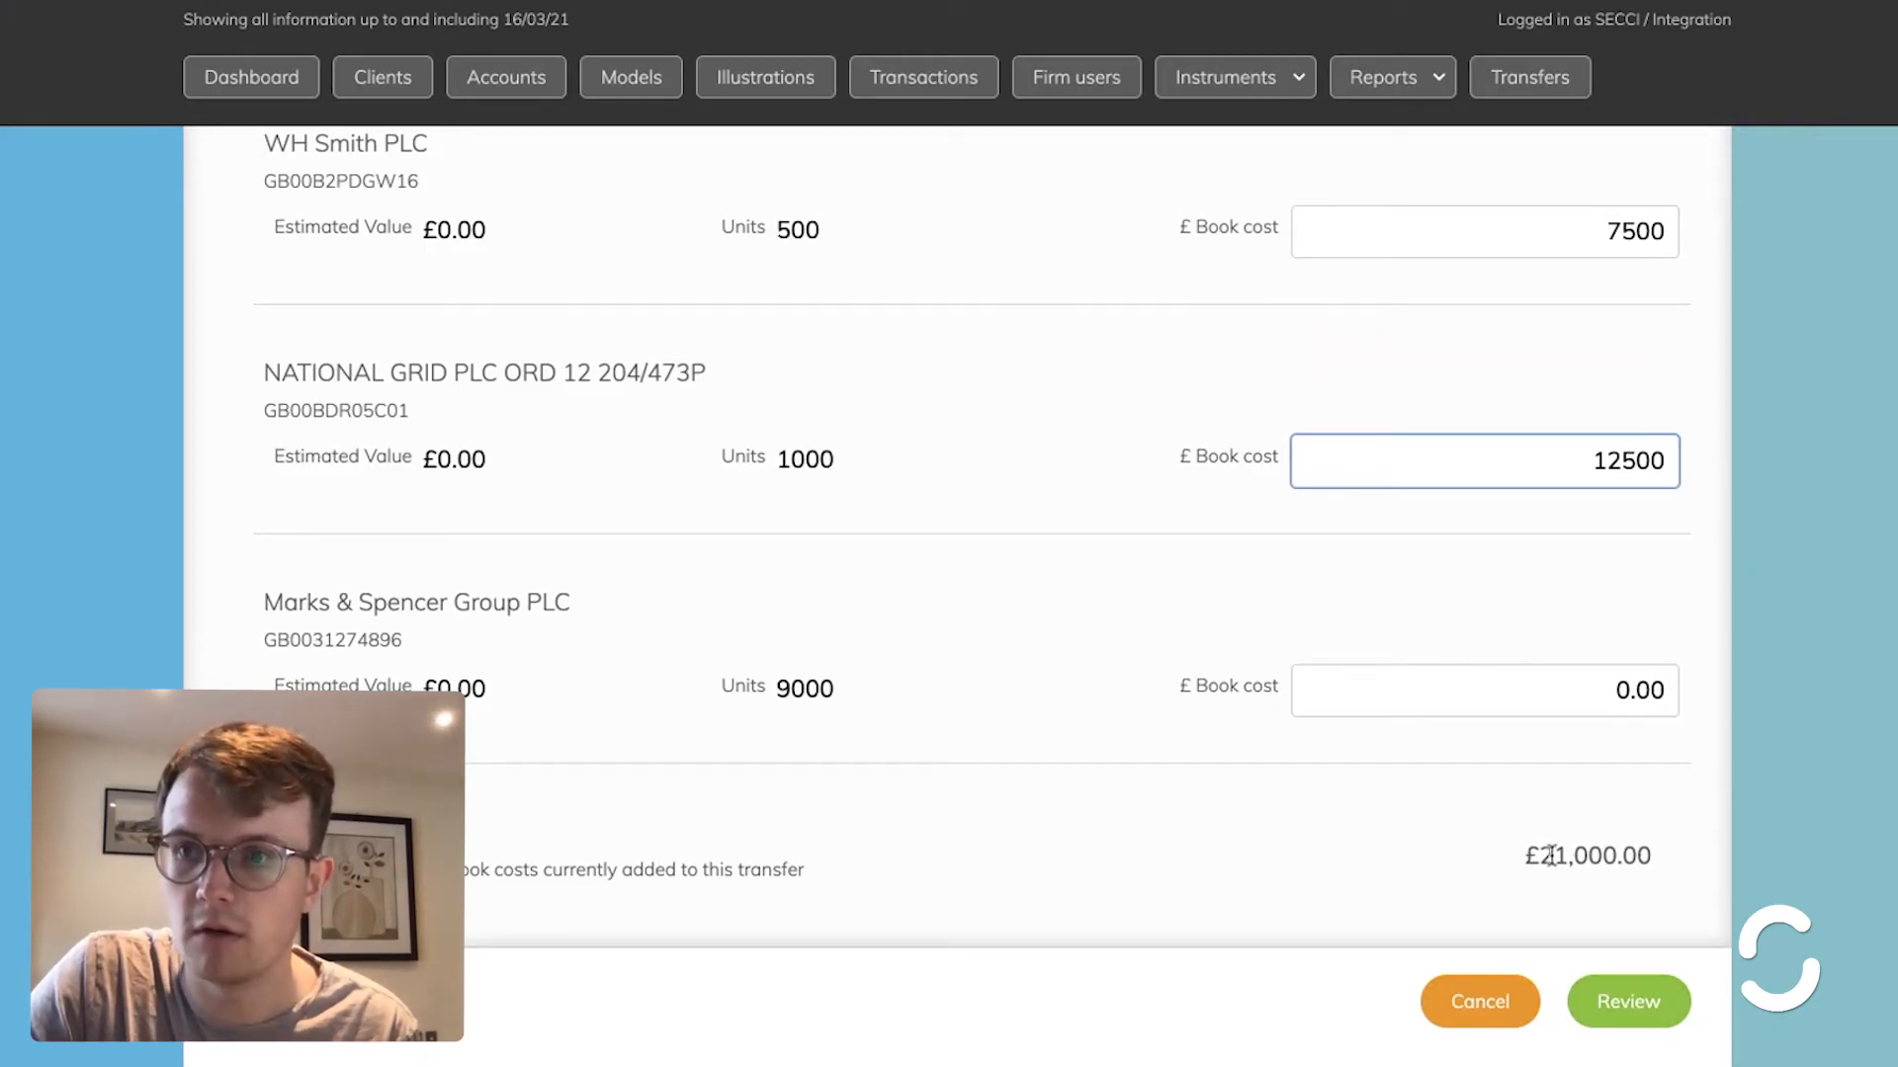
click(1616, 1010)
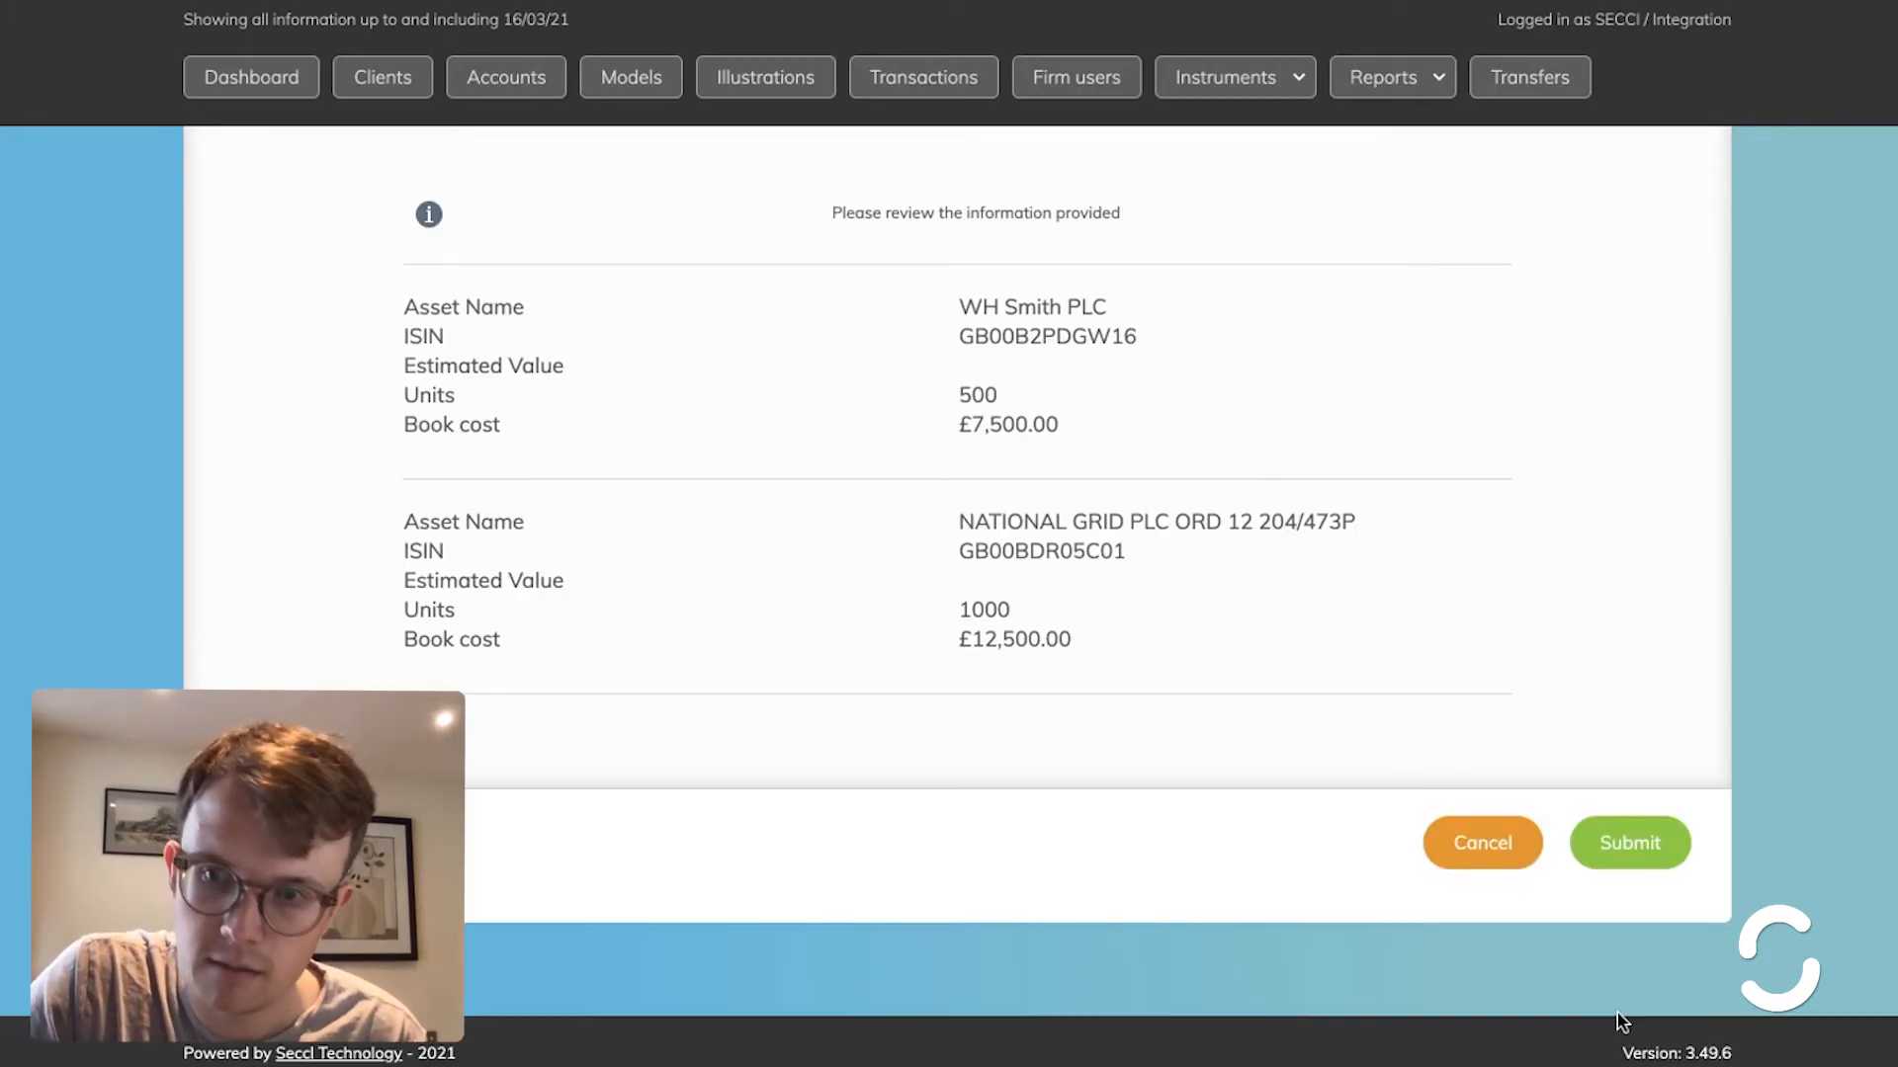
click(1645, 835)
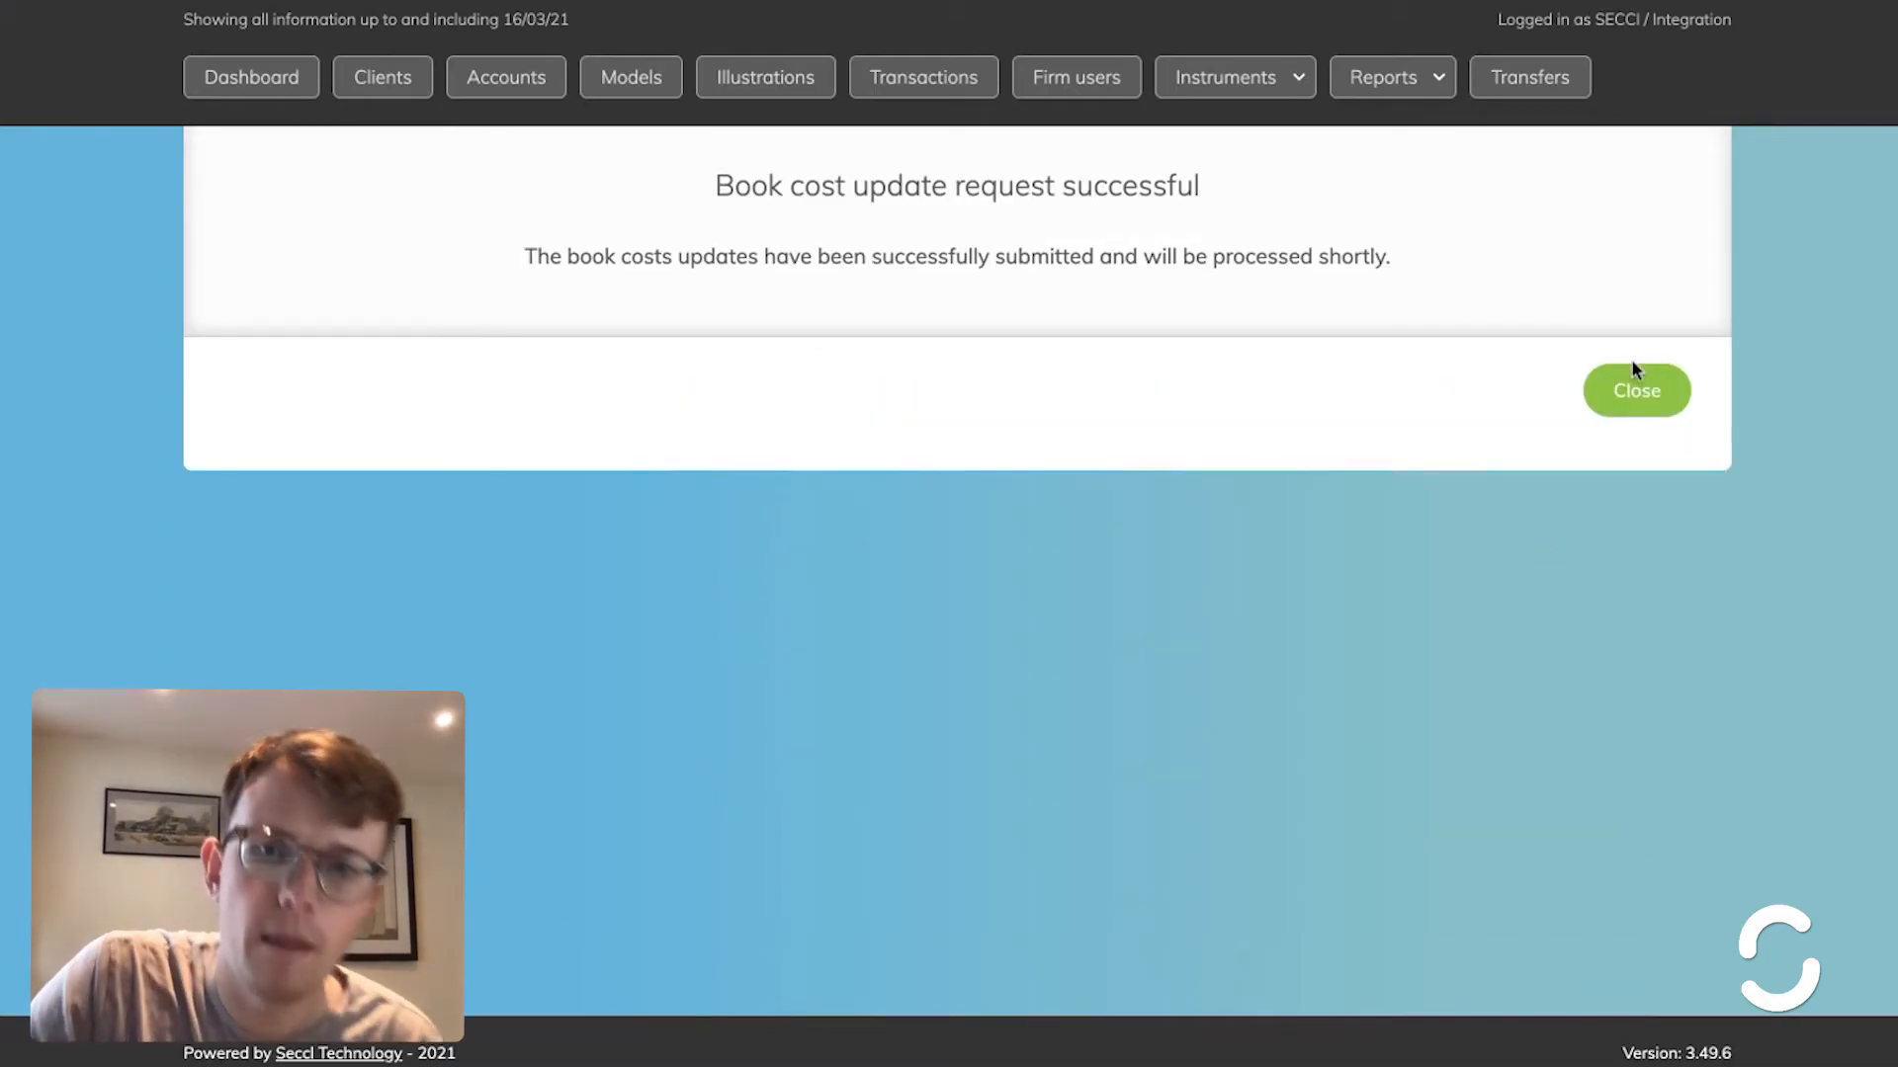
click(1633, 390)
scroll(1049, 632, down, 2)
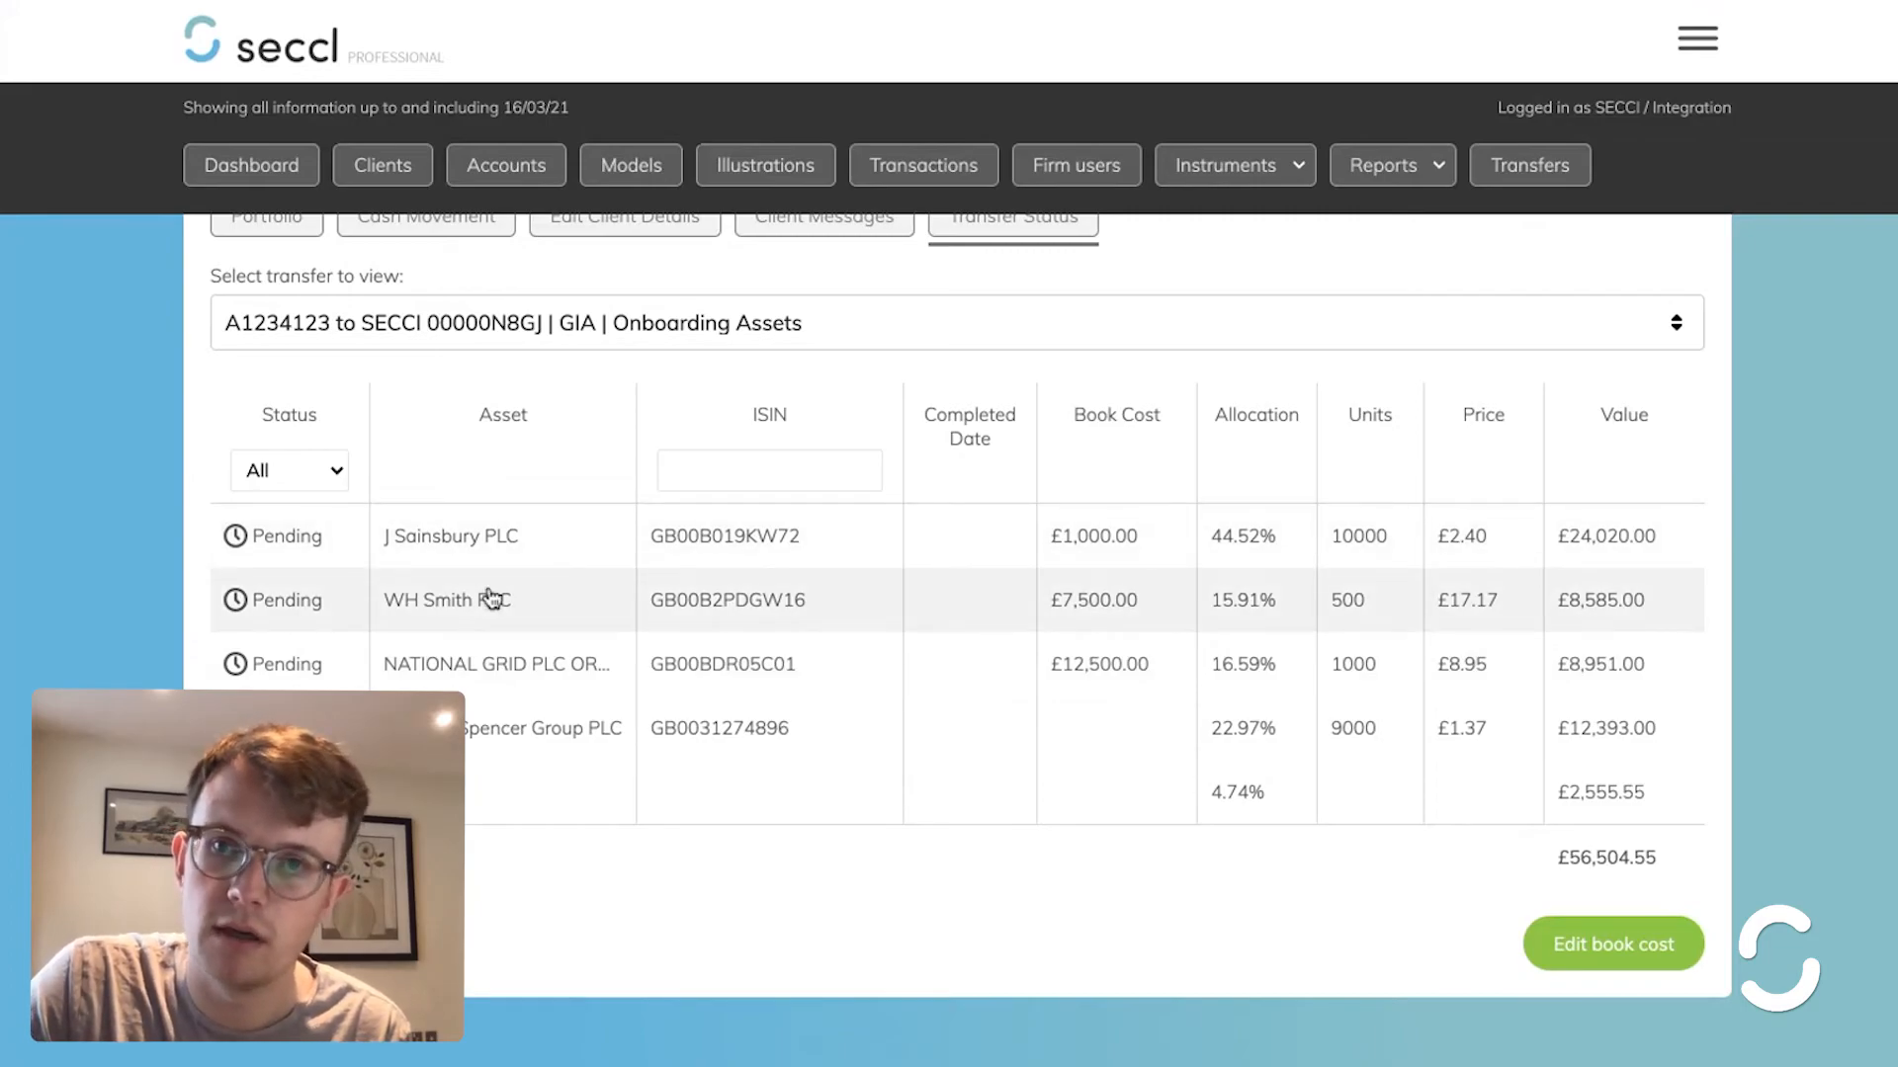
- Filter the Transfers Workbench to Action? Required and open the remaining Ascentric GIA transfer
scroll(489, 596, up, 2)
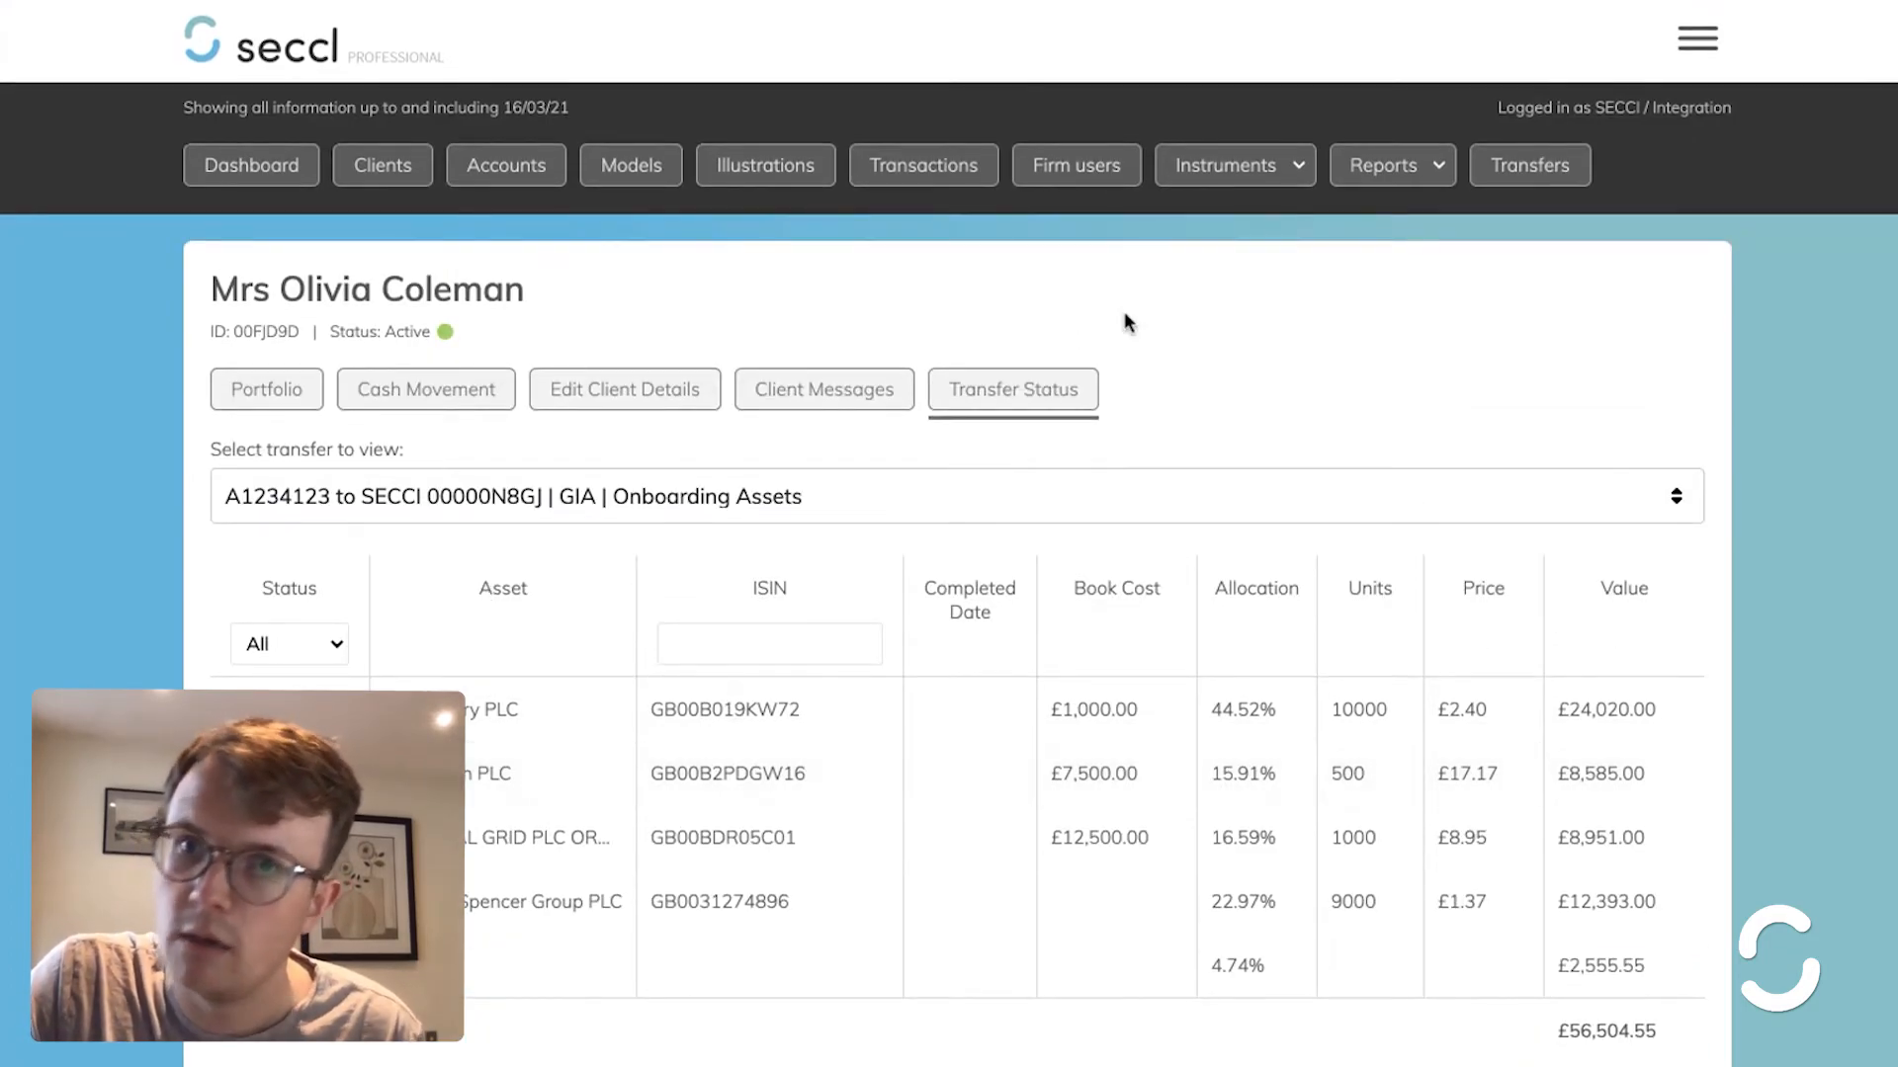
click(1532, 170)
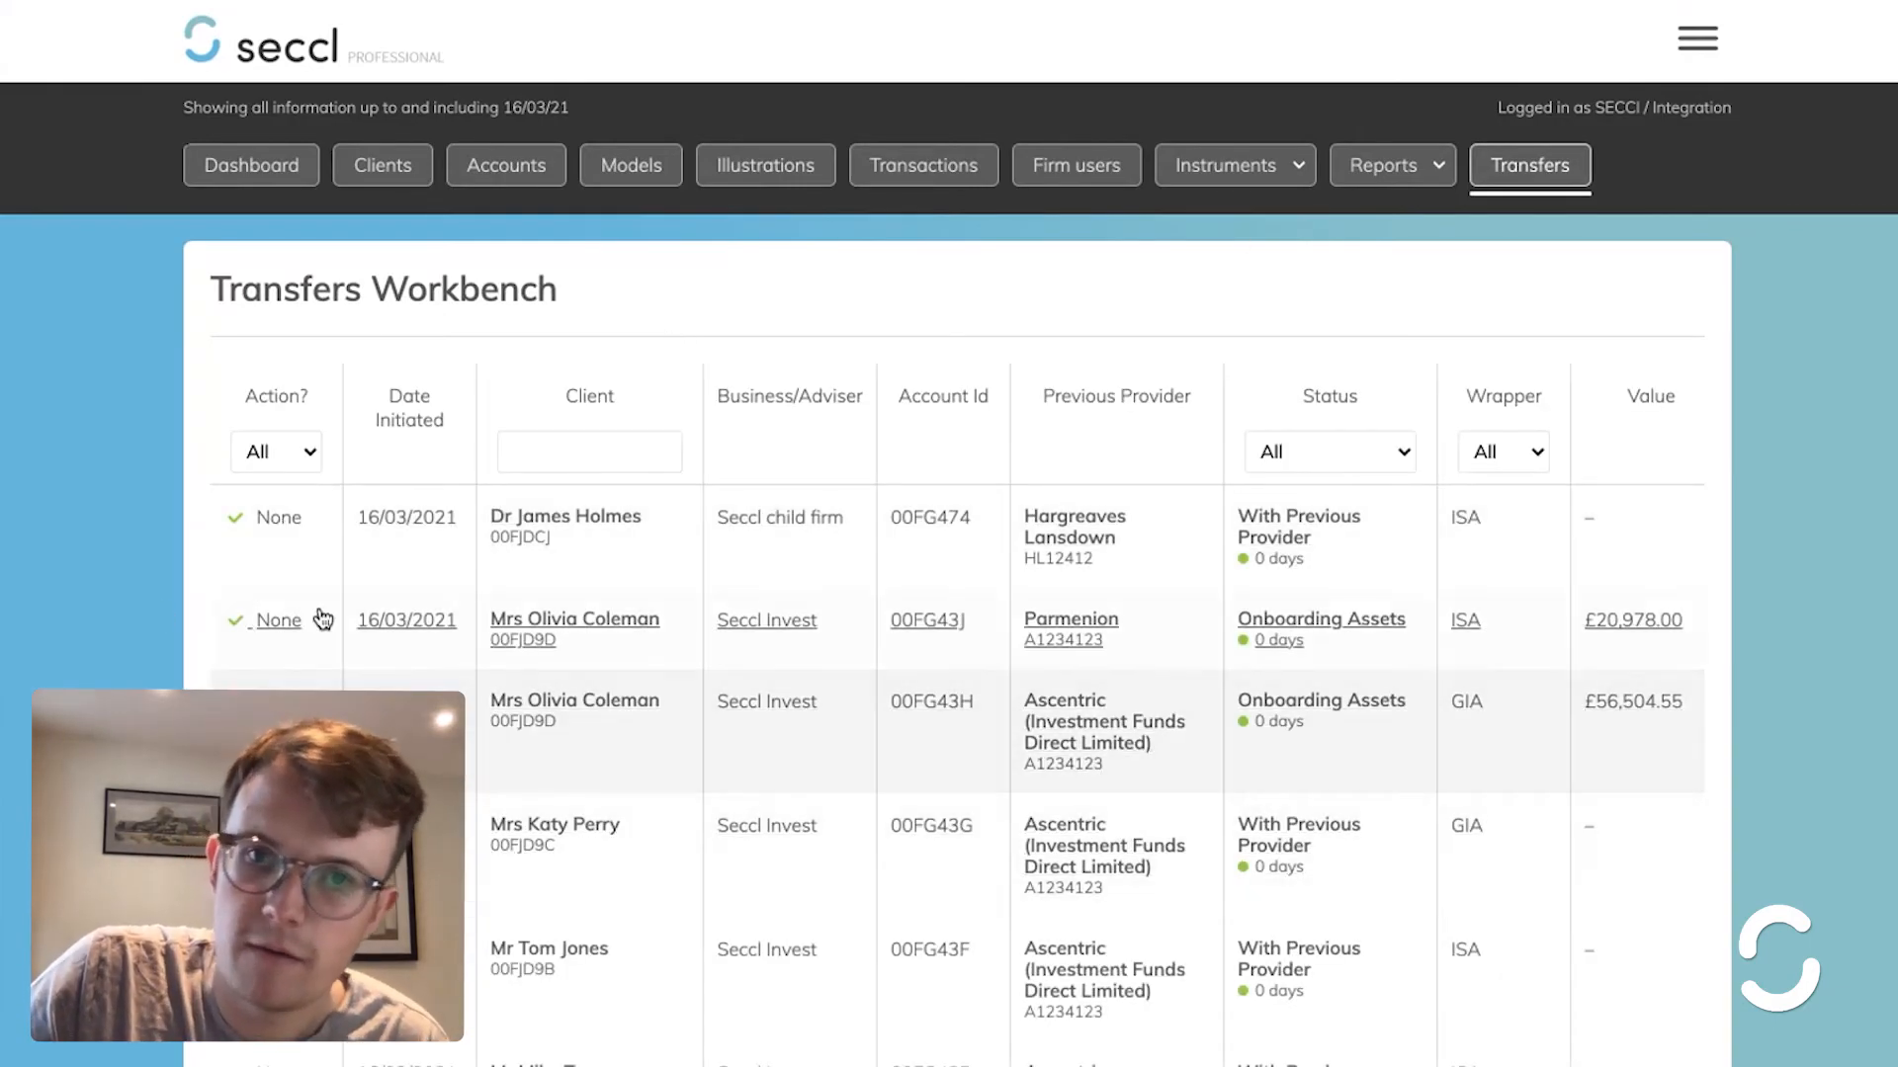
click(281, 448)
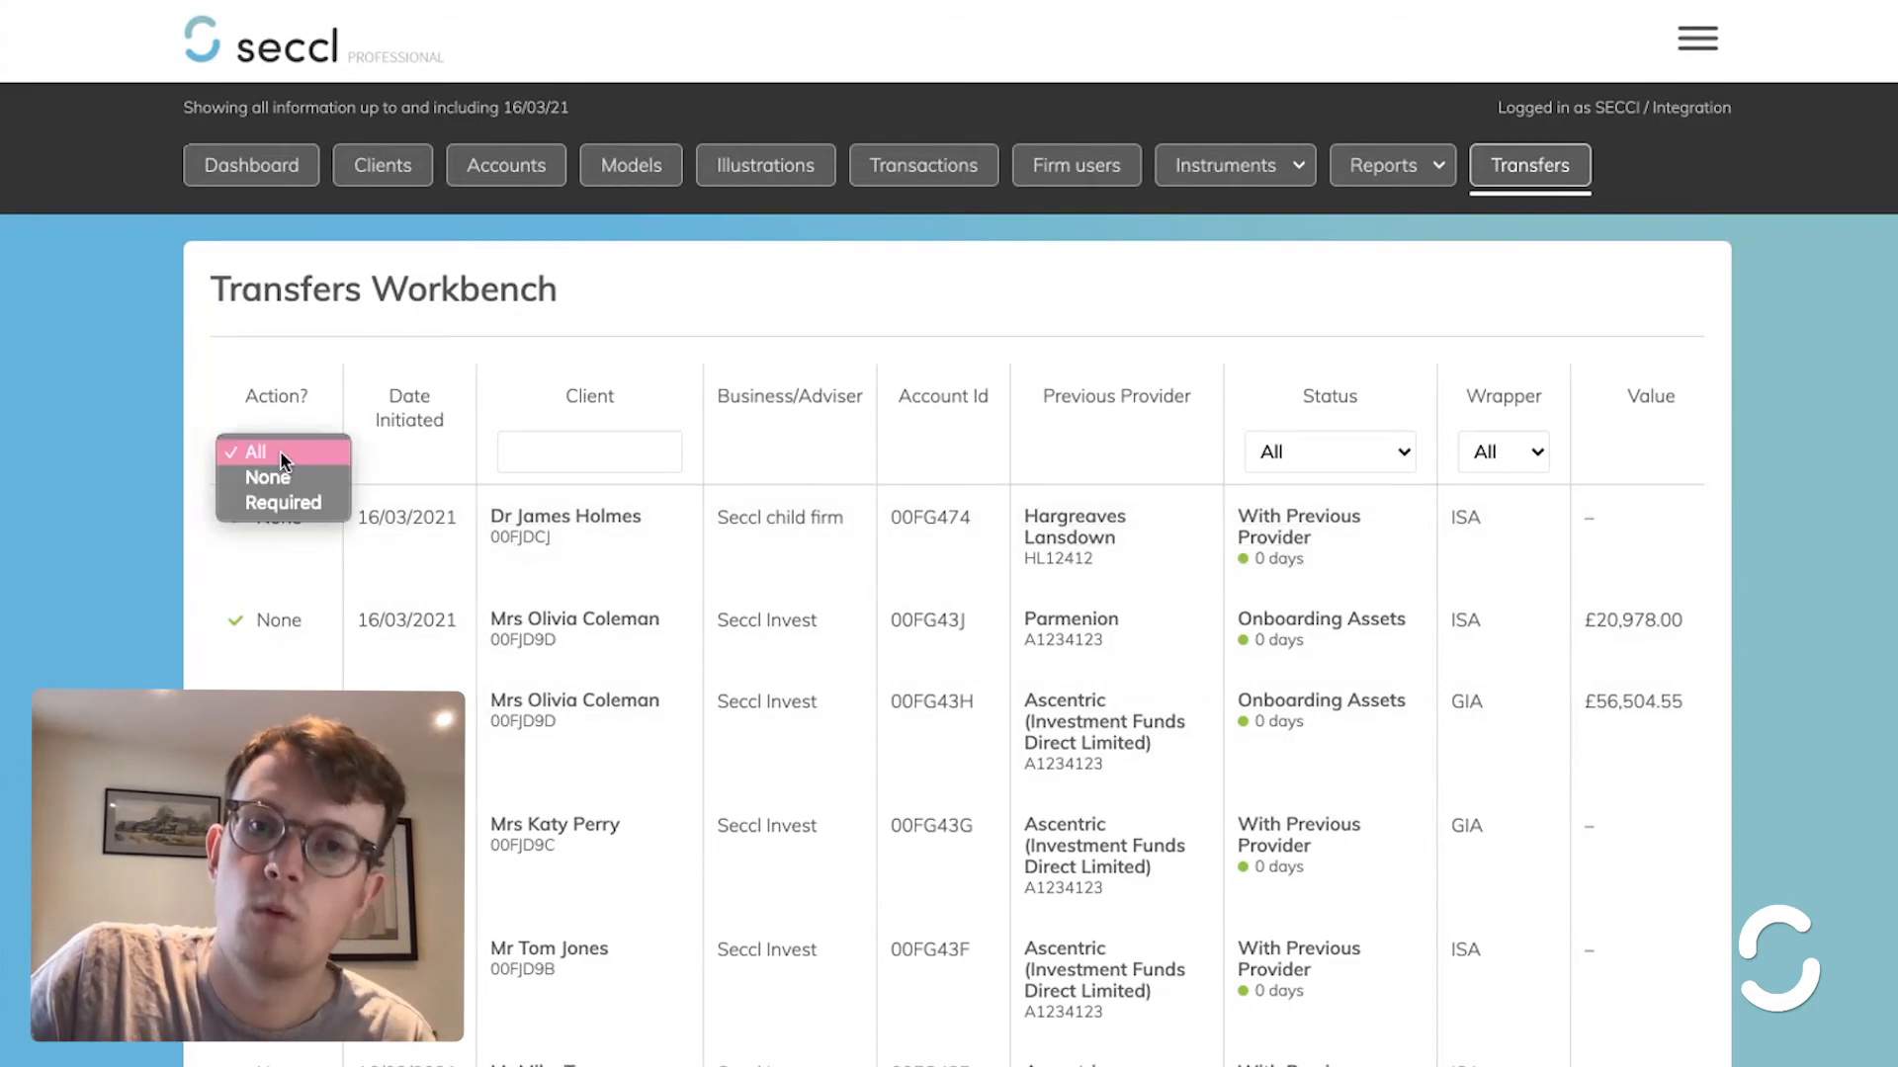
click(286, 502)
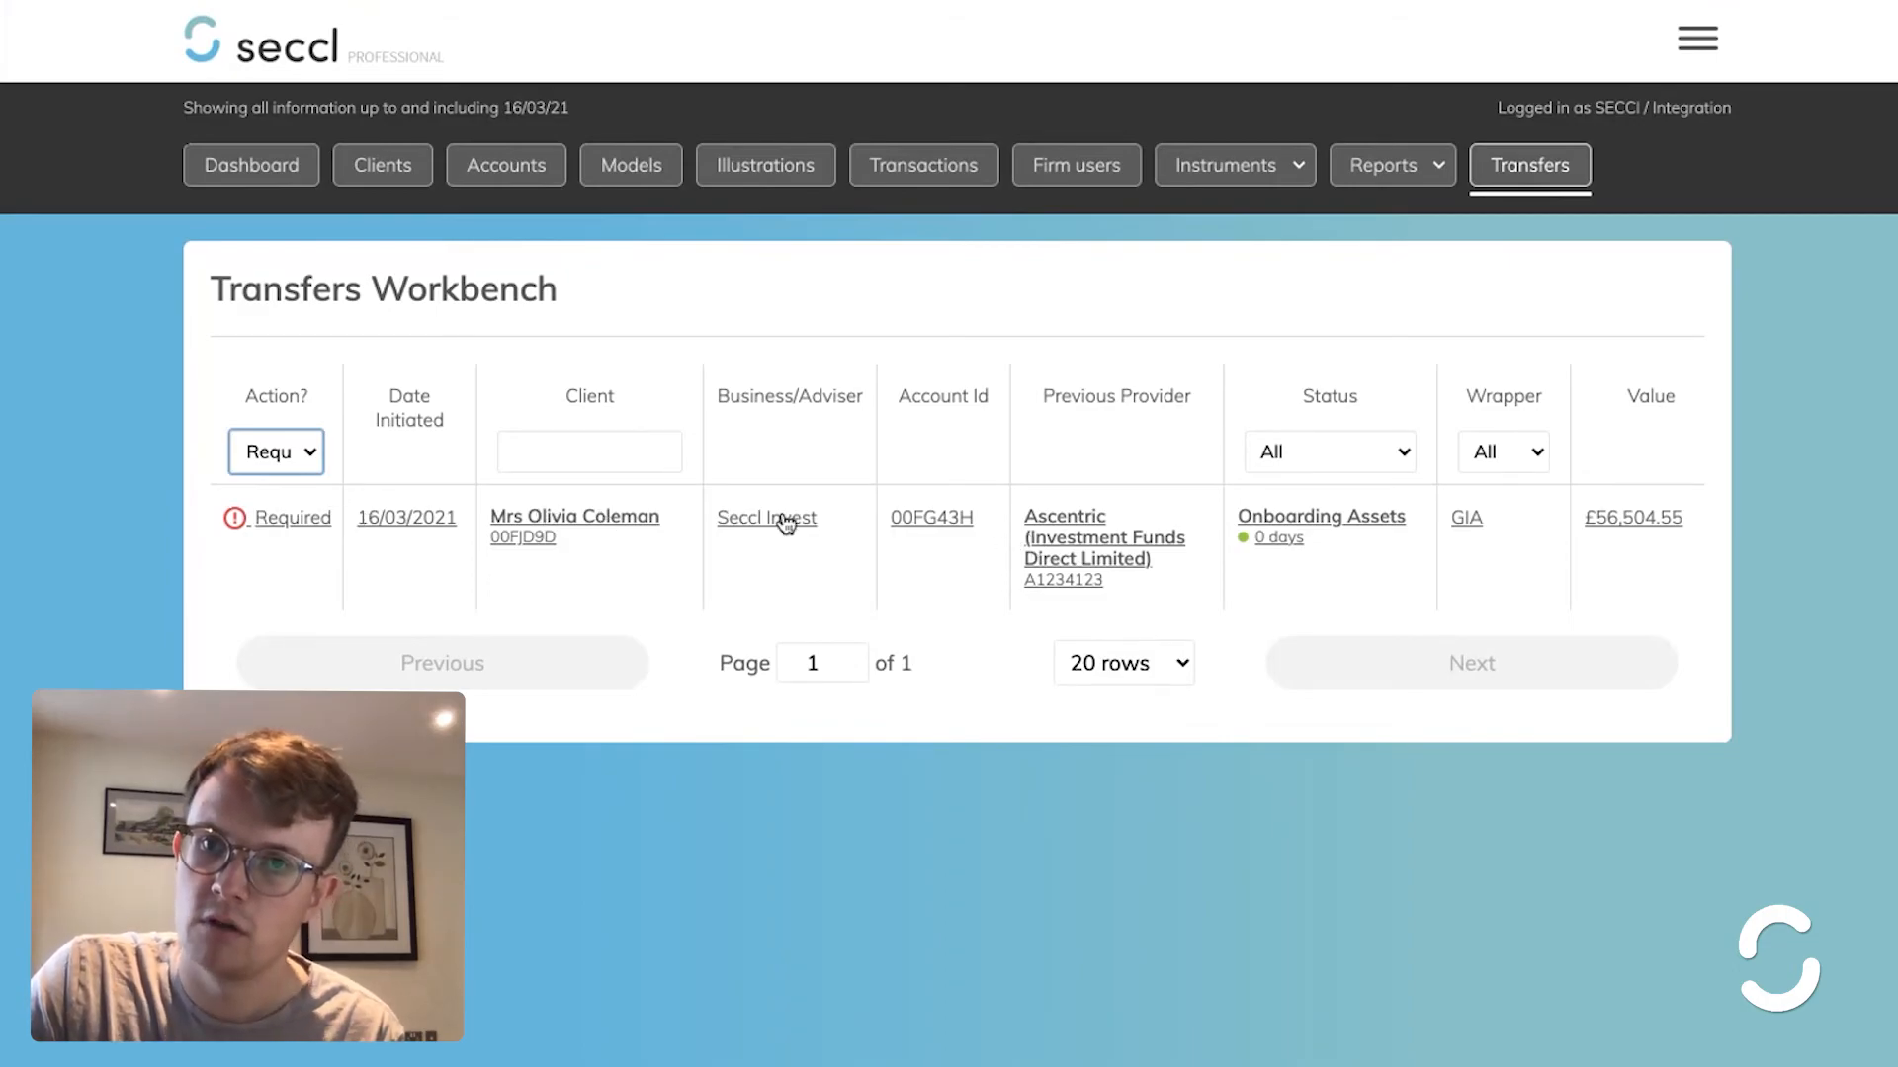
click(558, 548)
- Set Marks & Spencer's book cost to 5000, submit it, and close the confirmation
scroll(652, 666, down, 4)
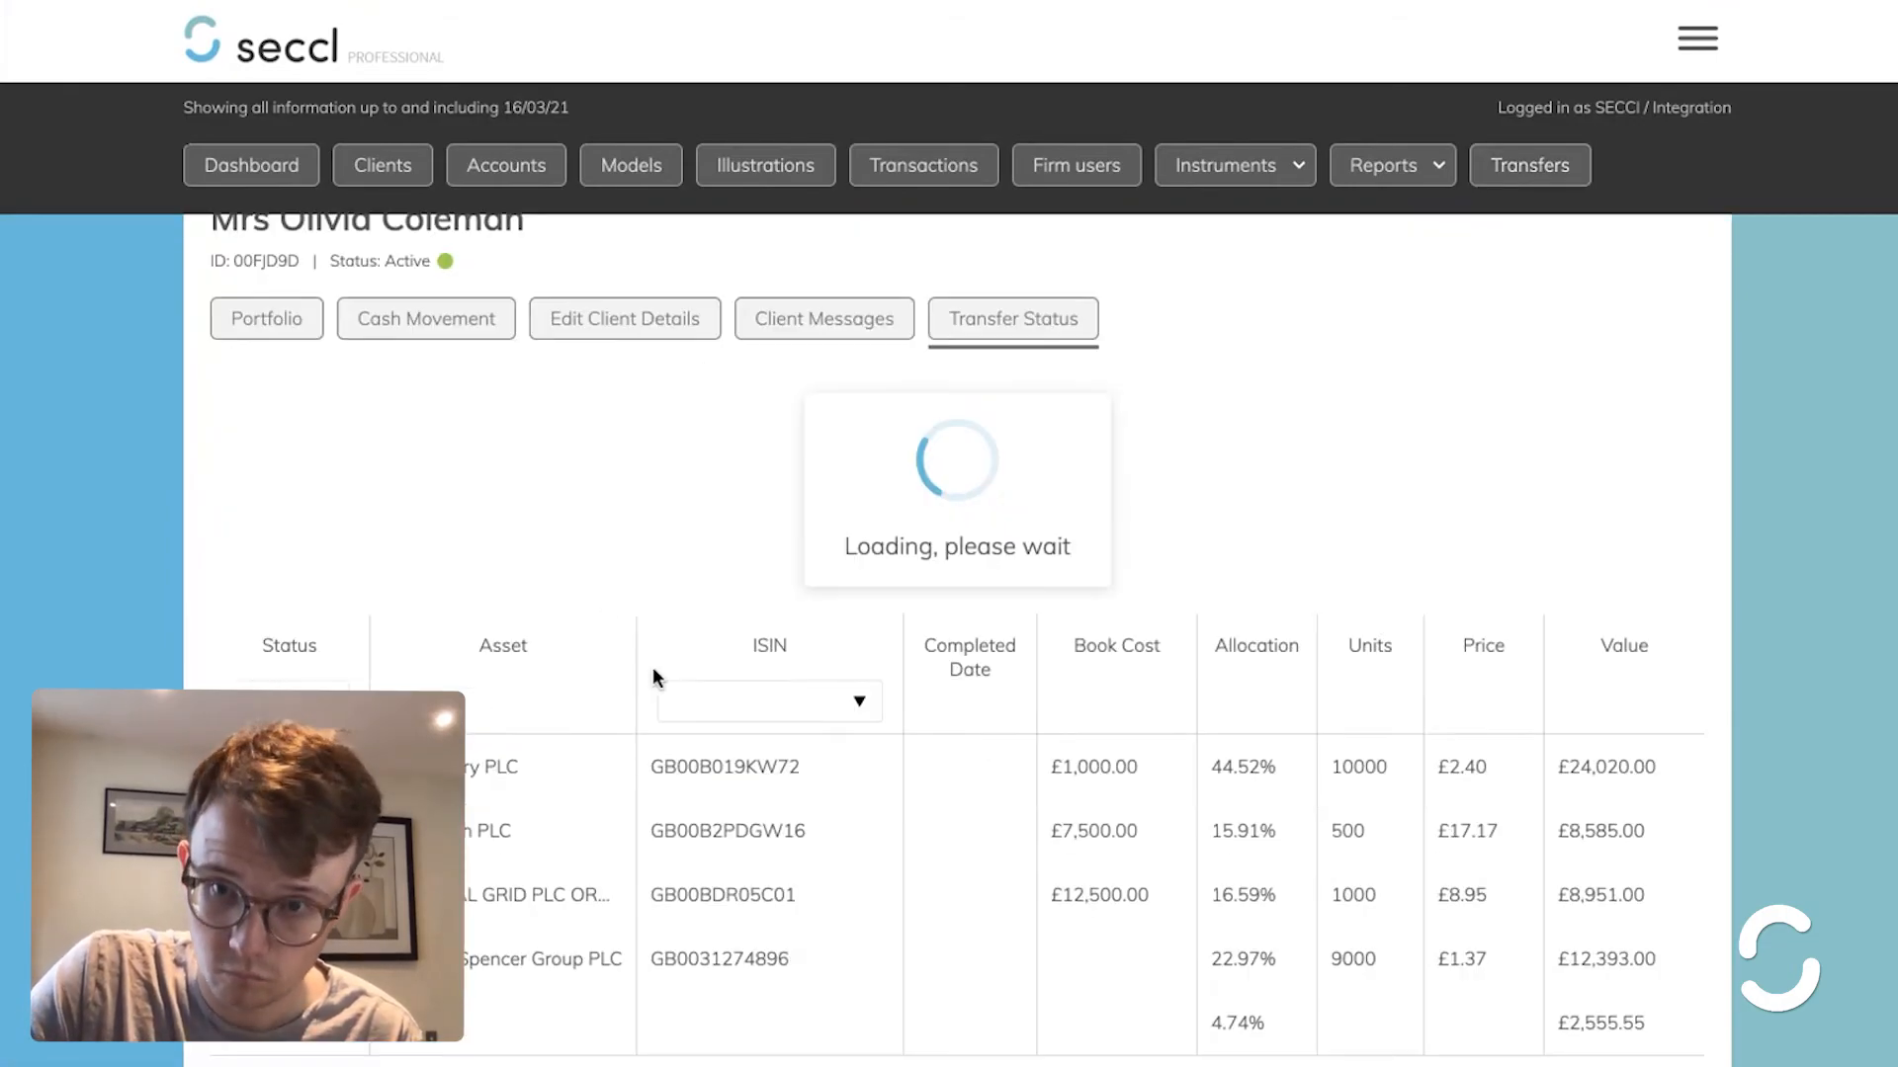
click(1614, 828)
scroll(1611, 831, down, 10)
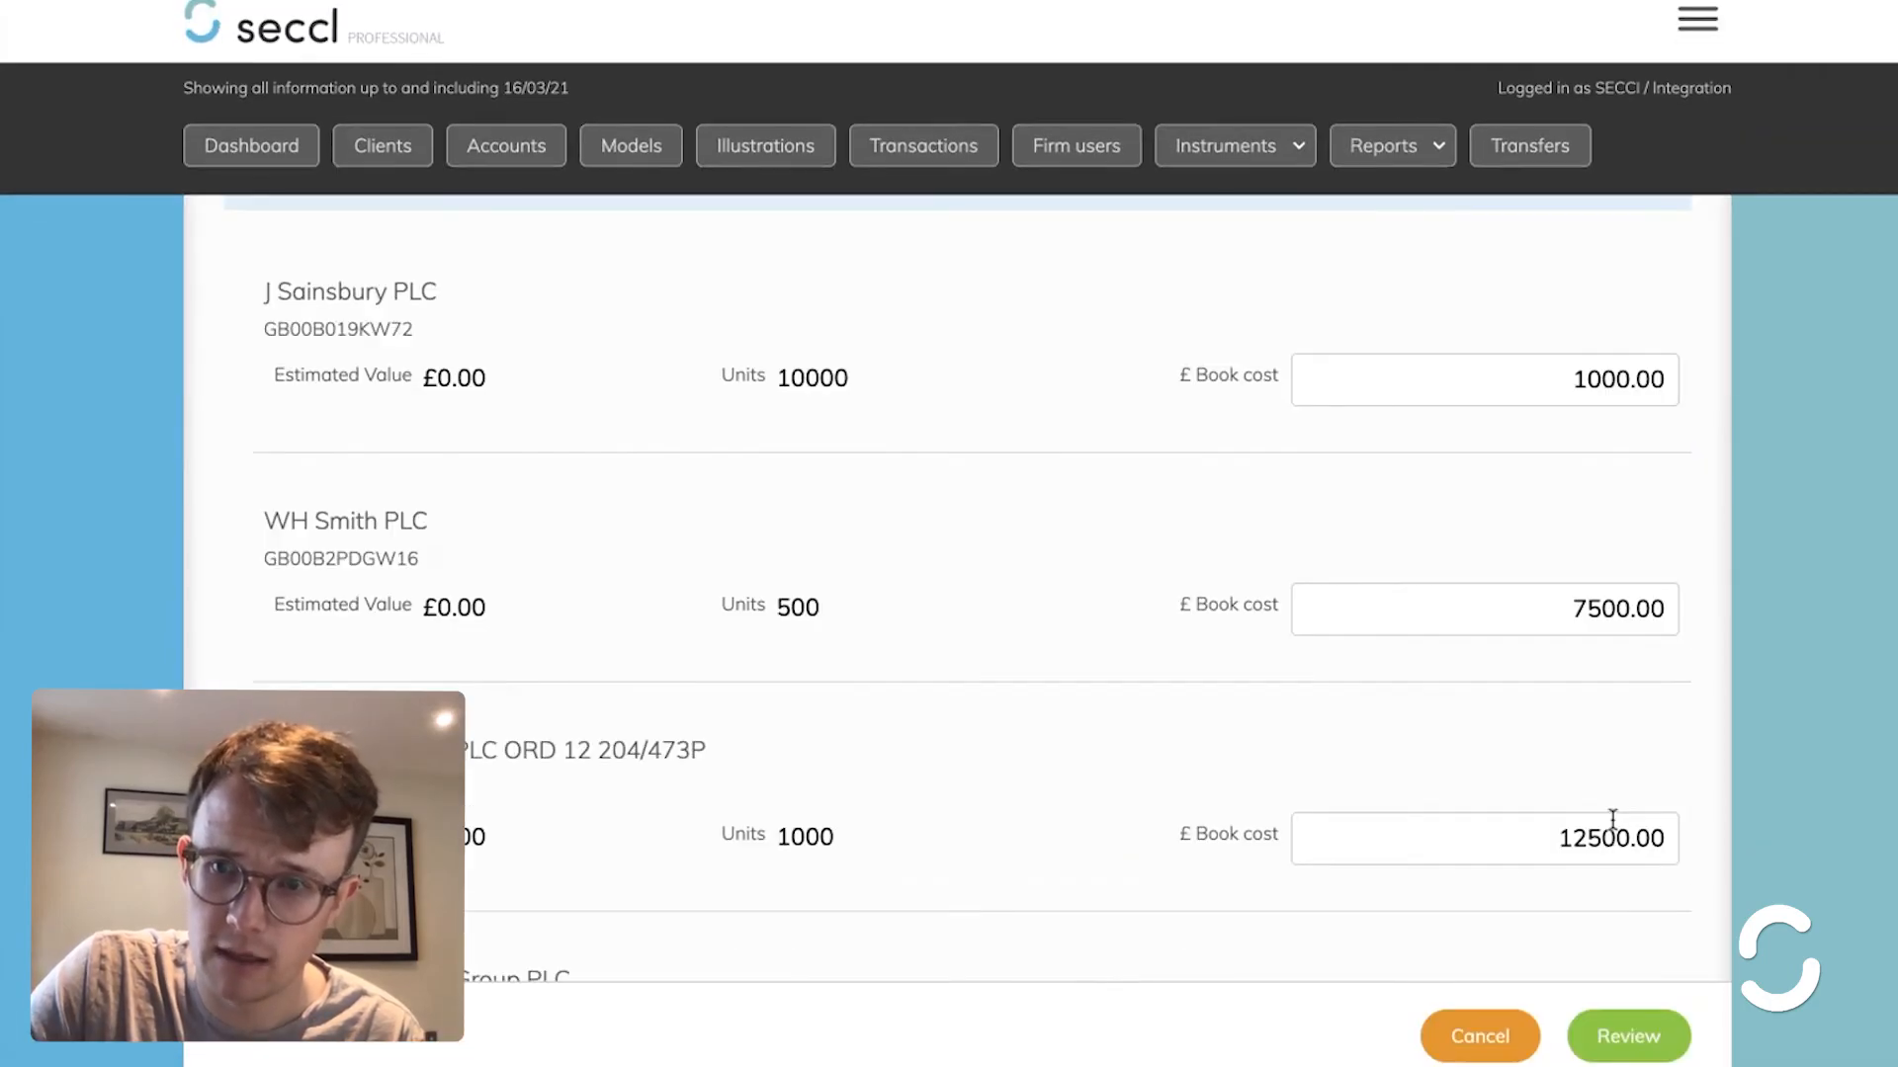
drag(1613, 630, 1685, 641)
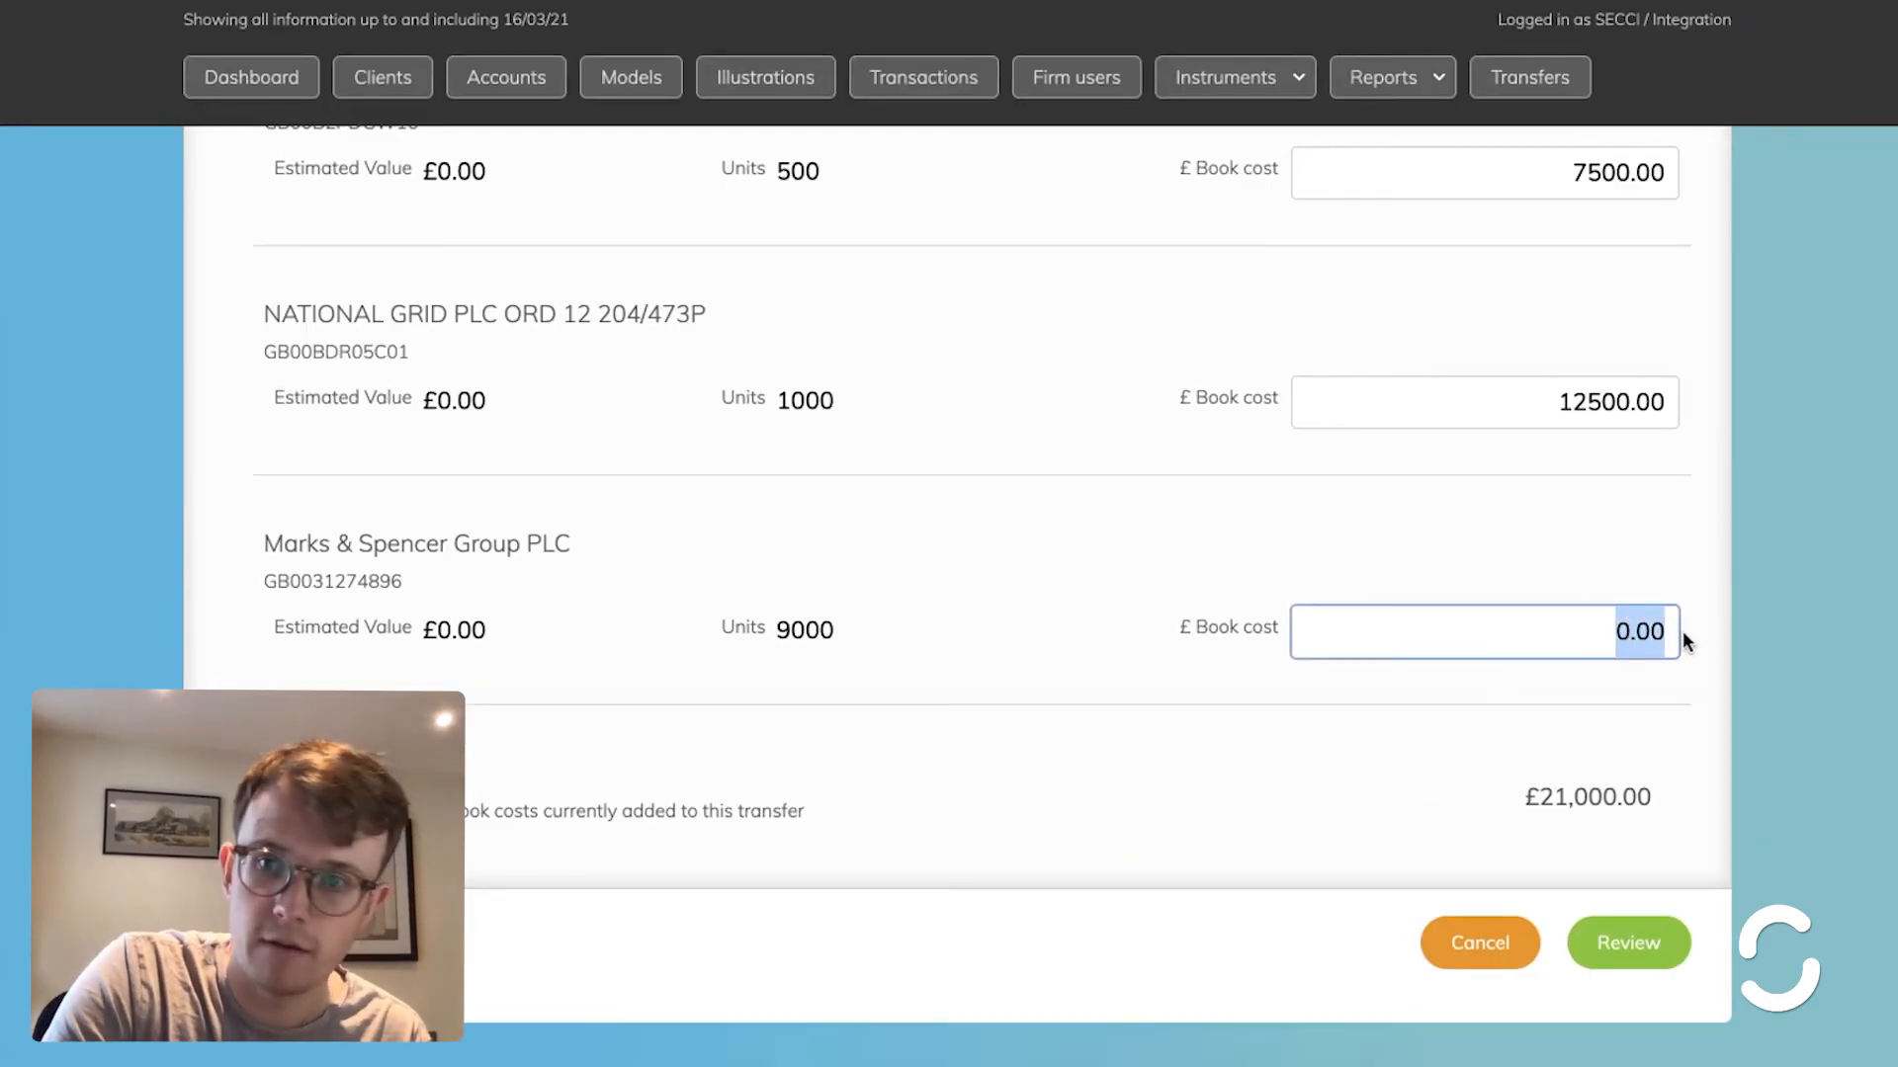
text(5000)
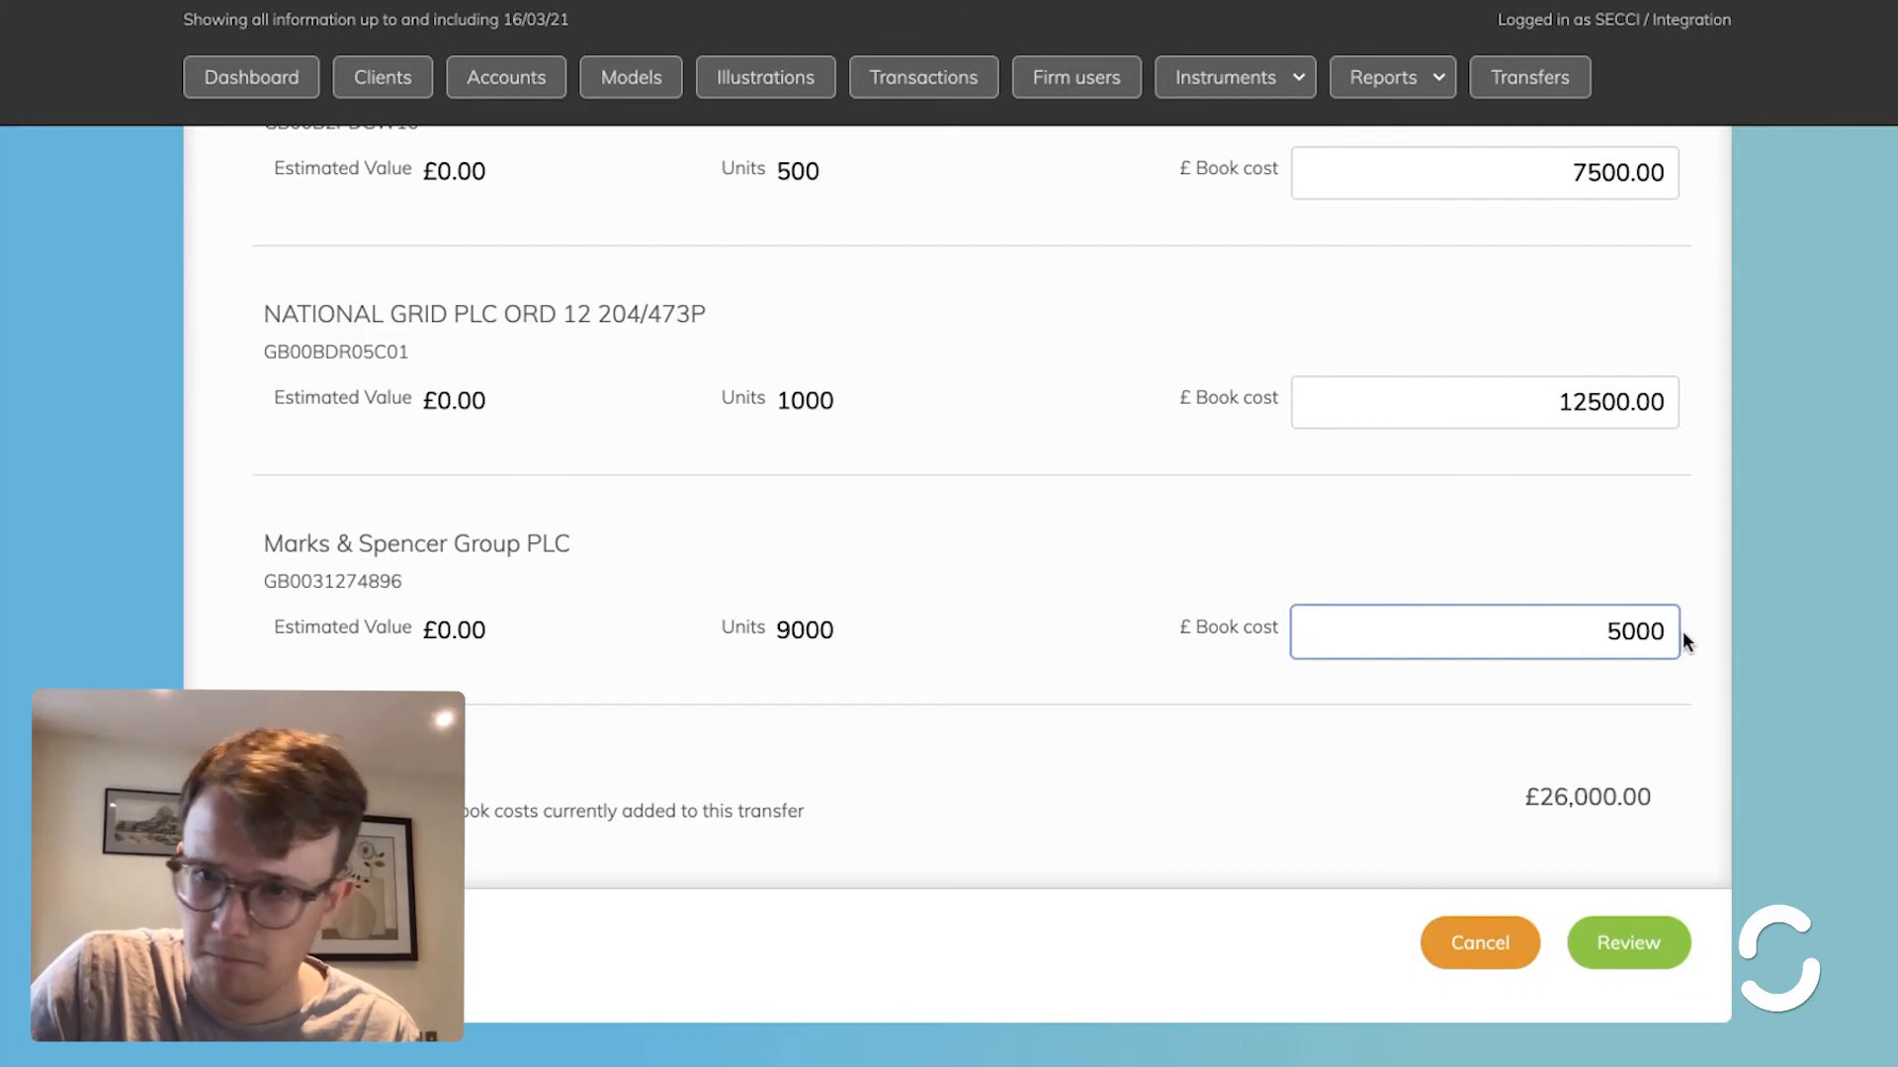
click(1633, 941)
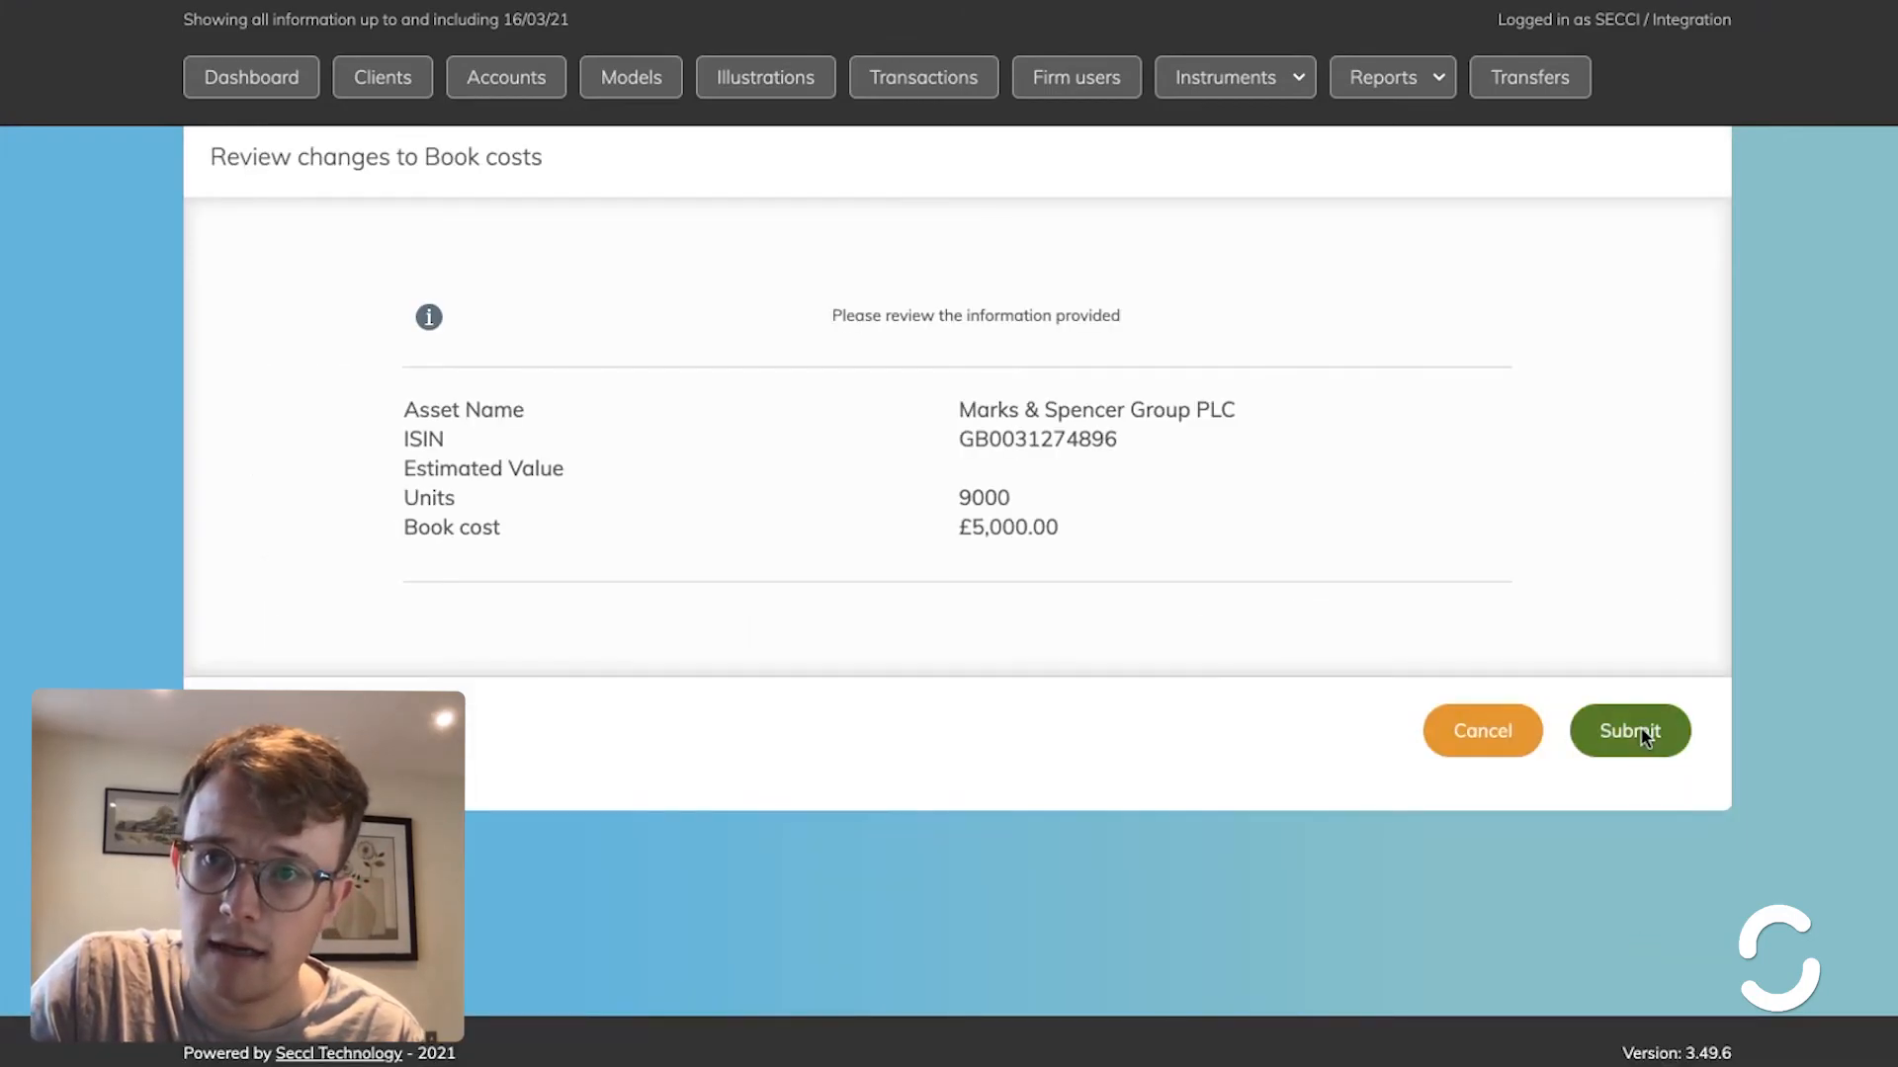
click(1611, 730)
click(1630, 393)
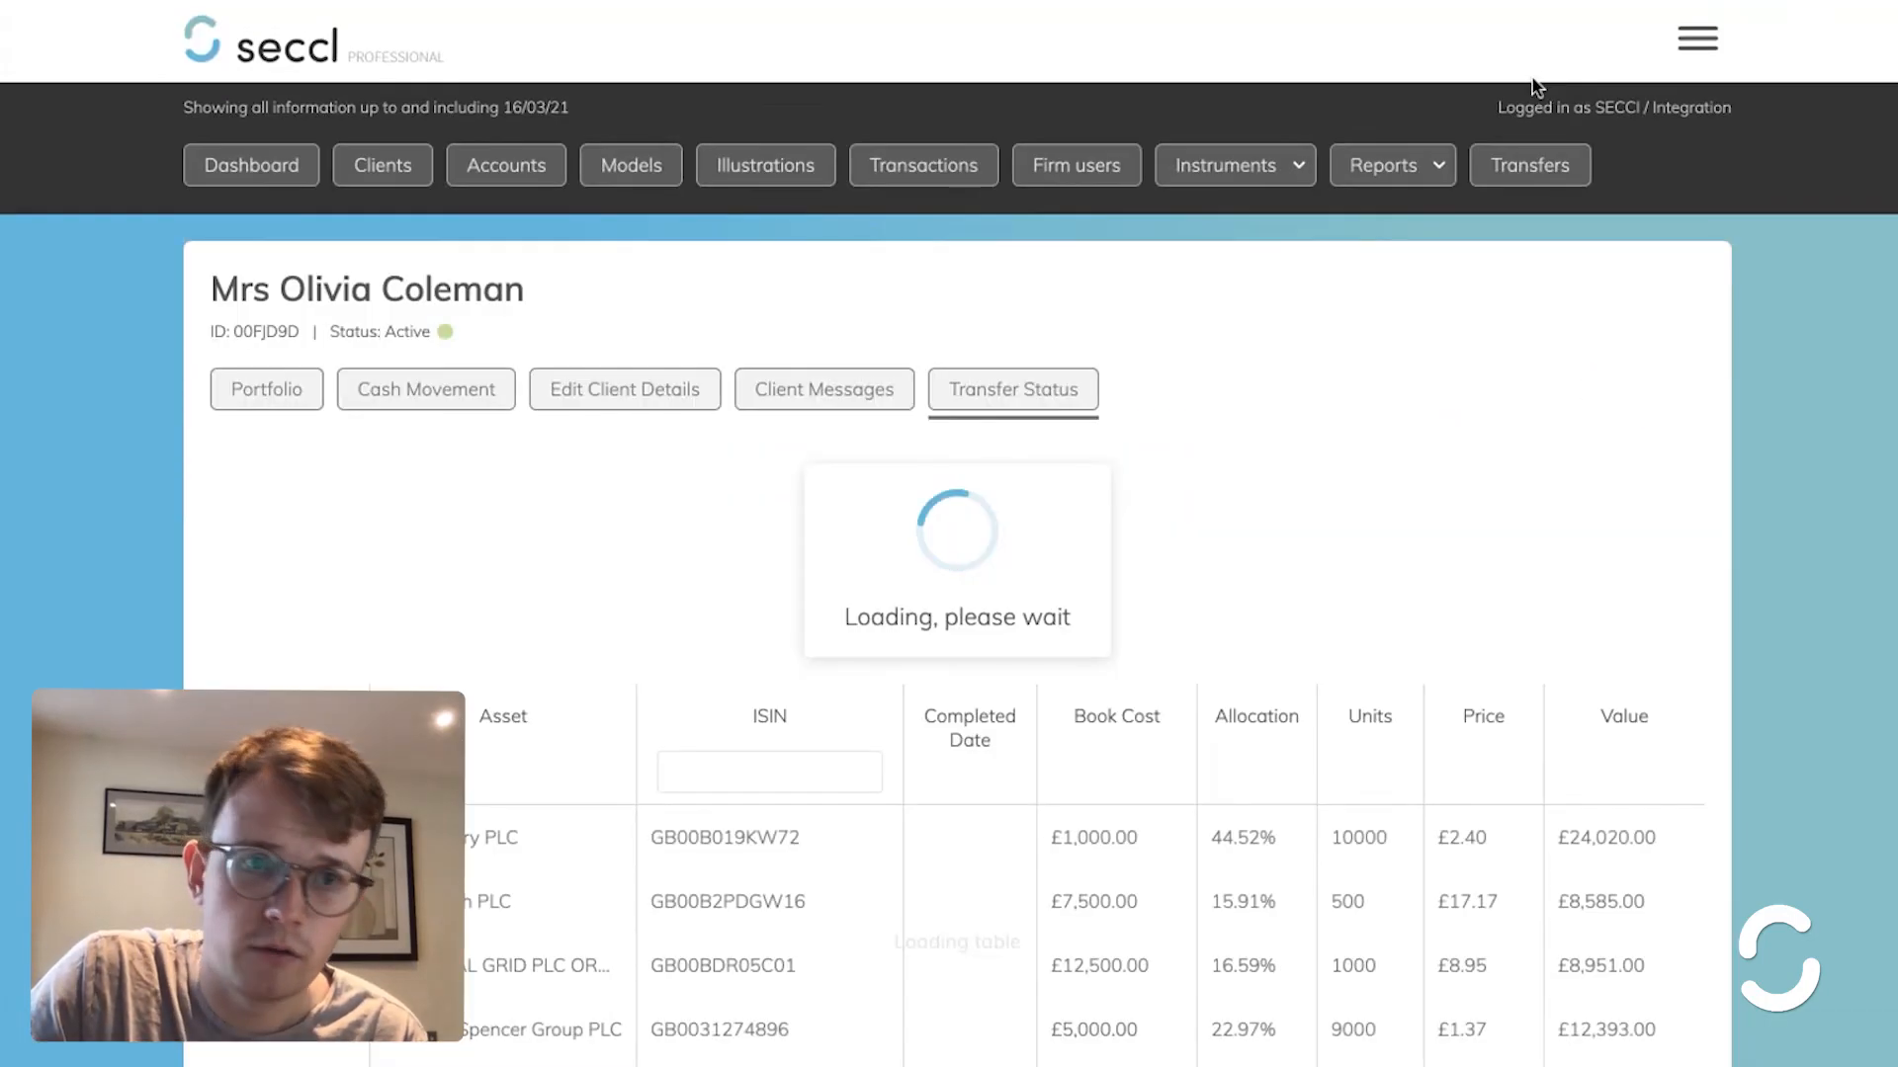
- Filter the Transfers Workbench to Action? Required to confirm none remain
click(1527, 163)
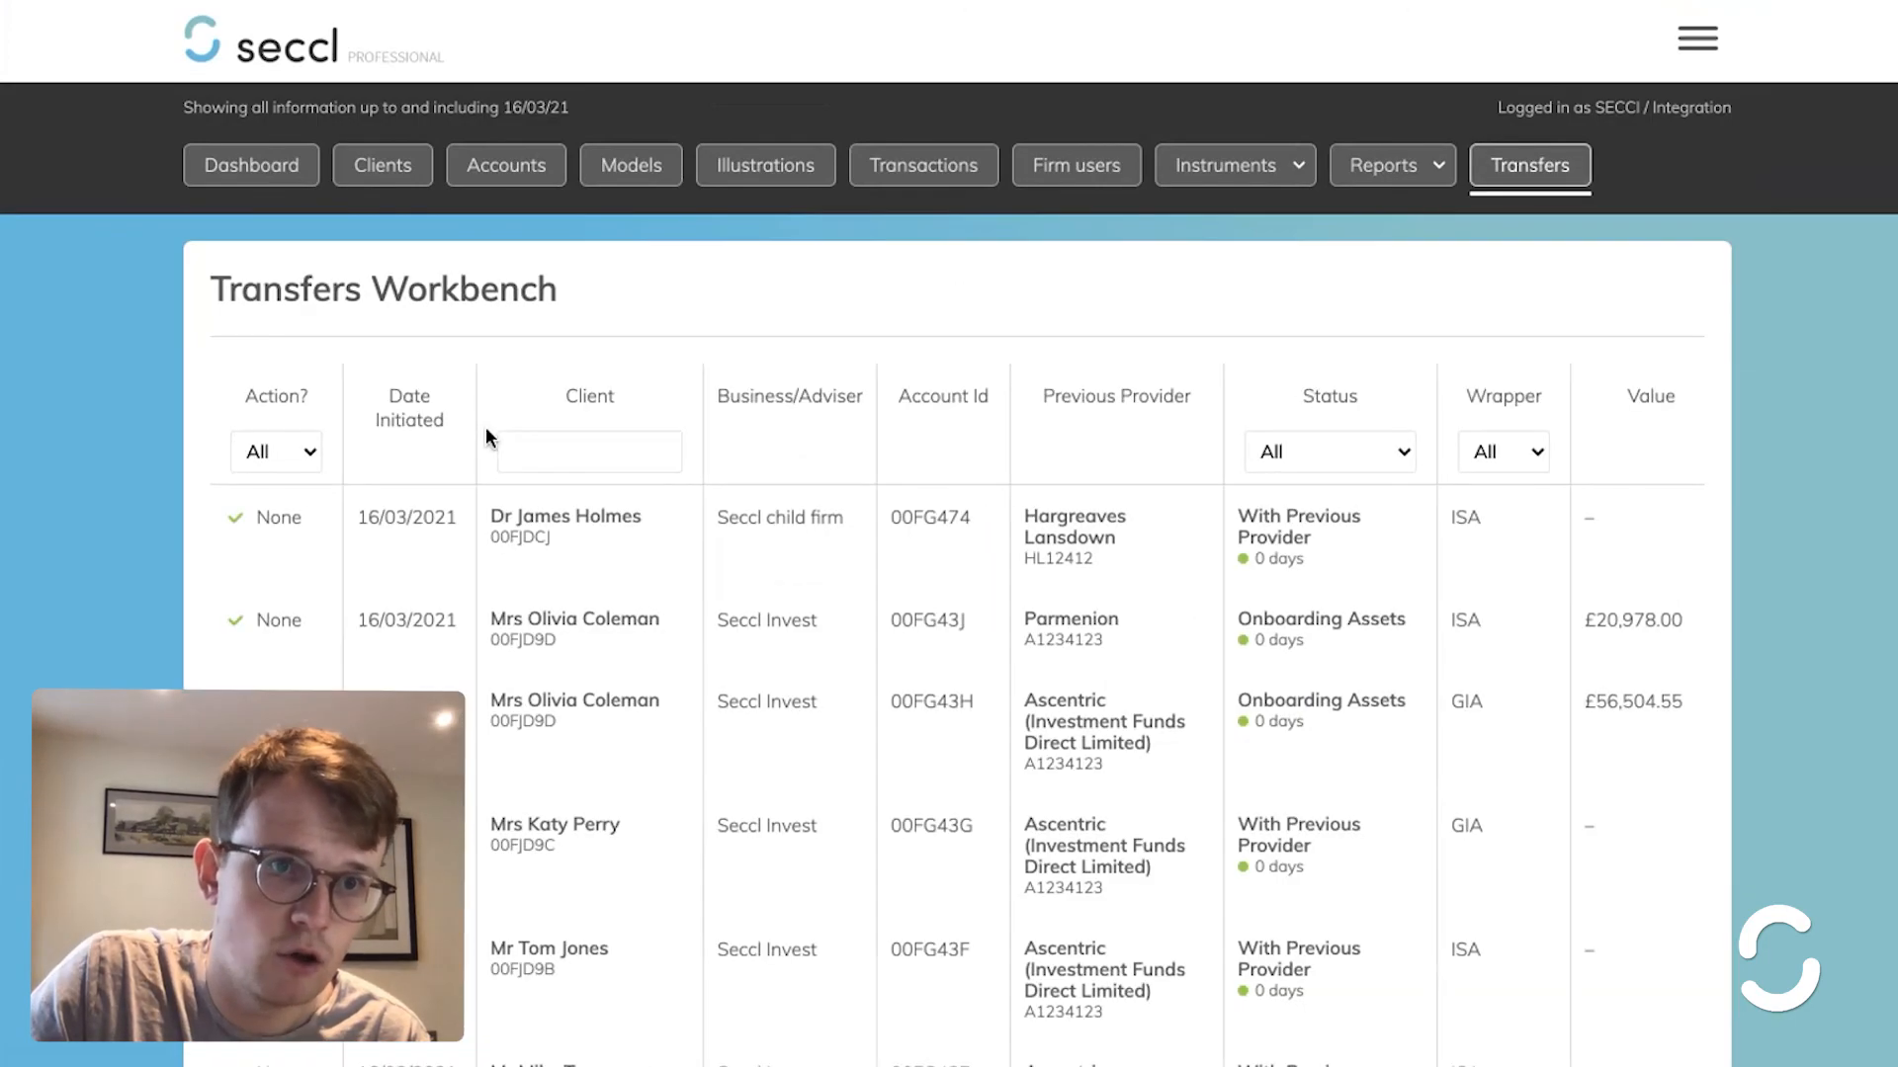
click(282, 451)
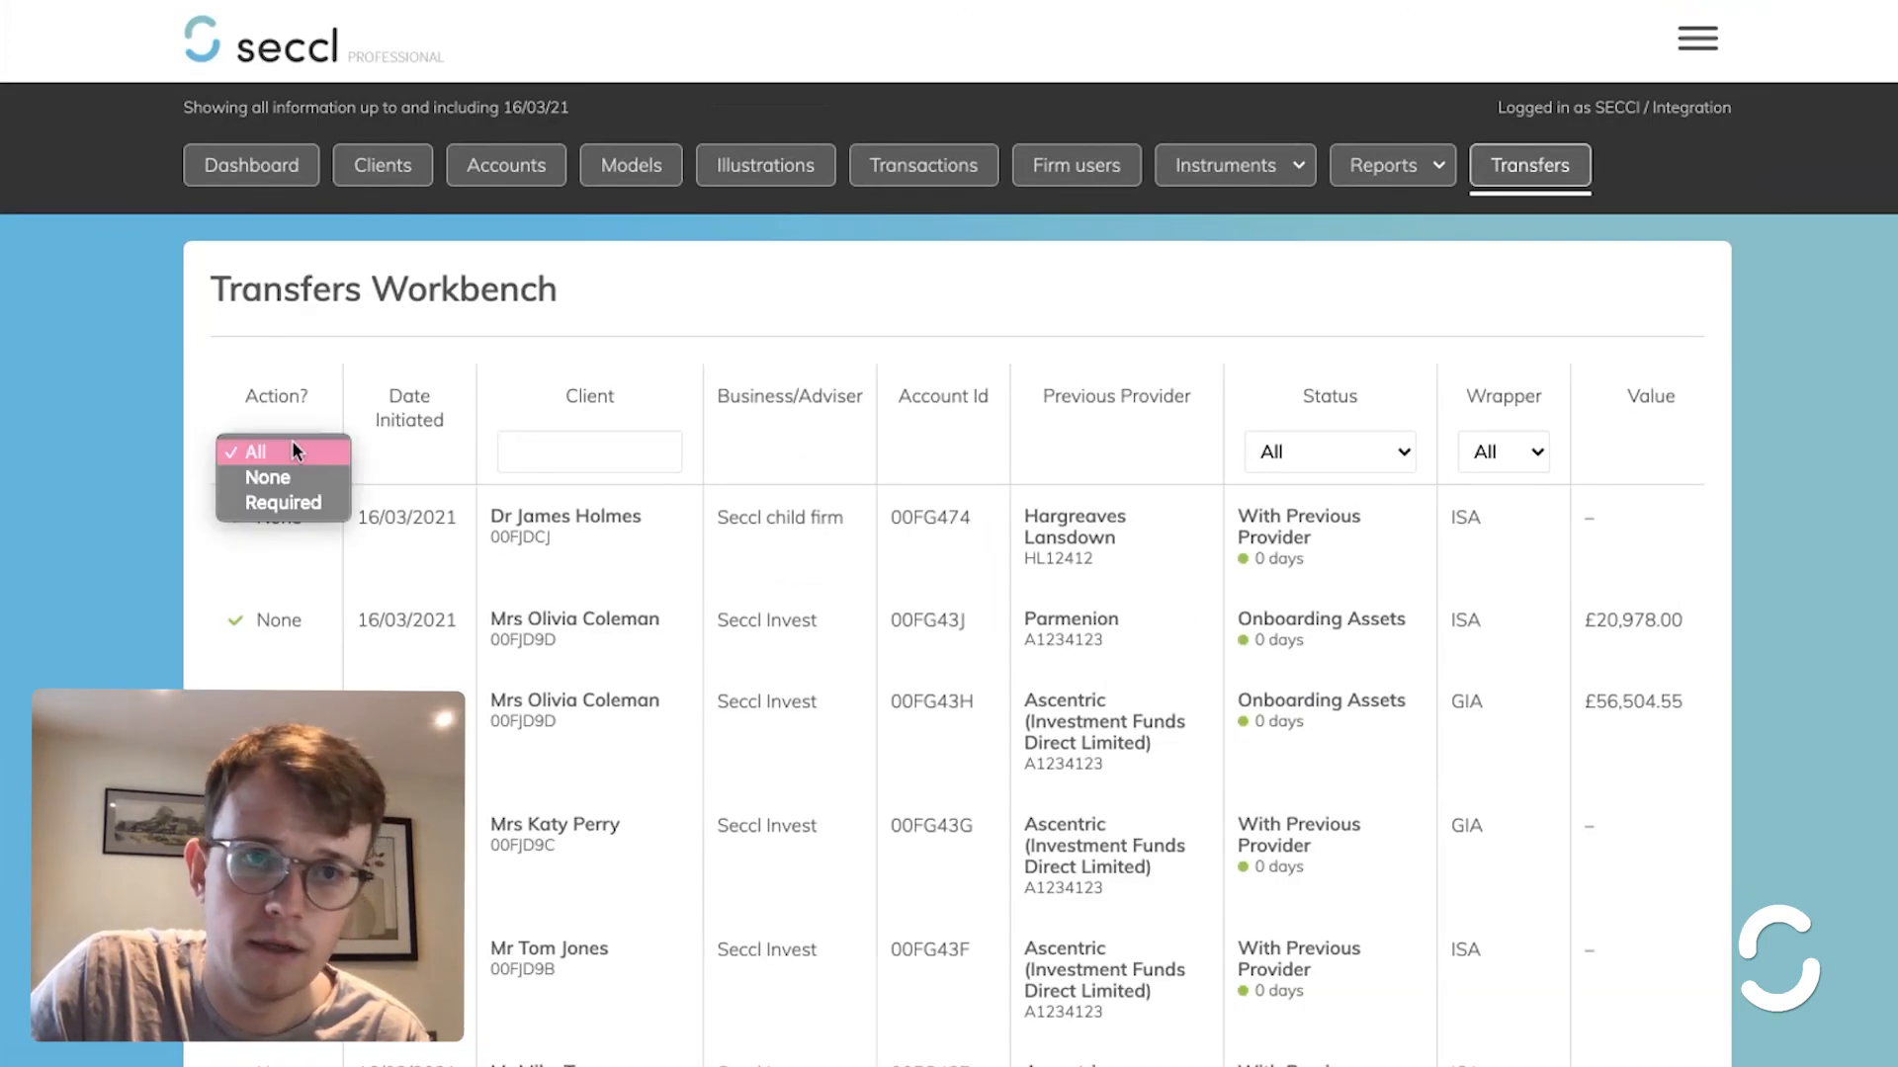
click(291, 500)
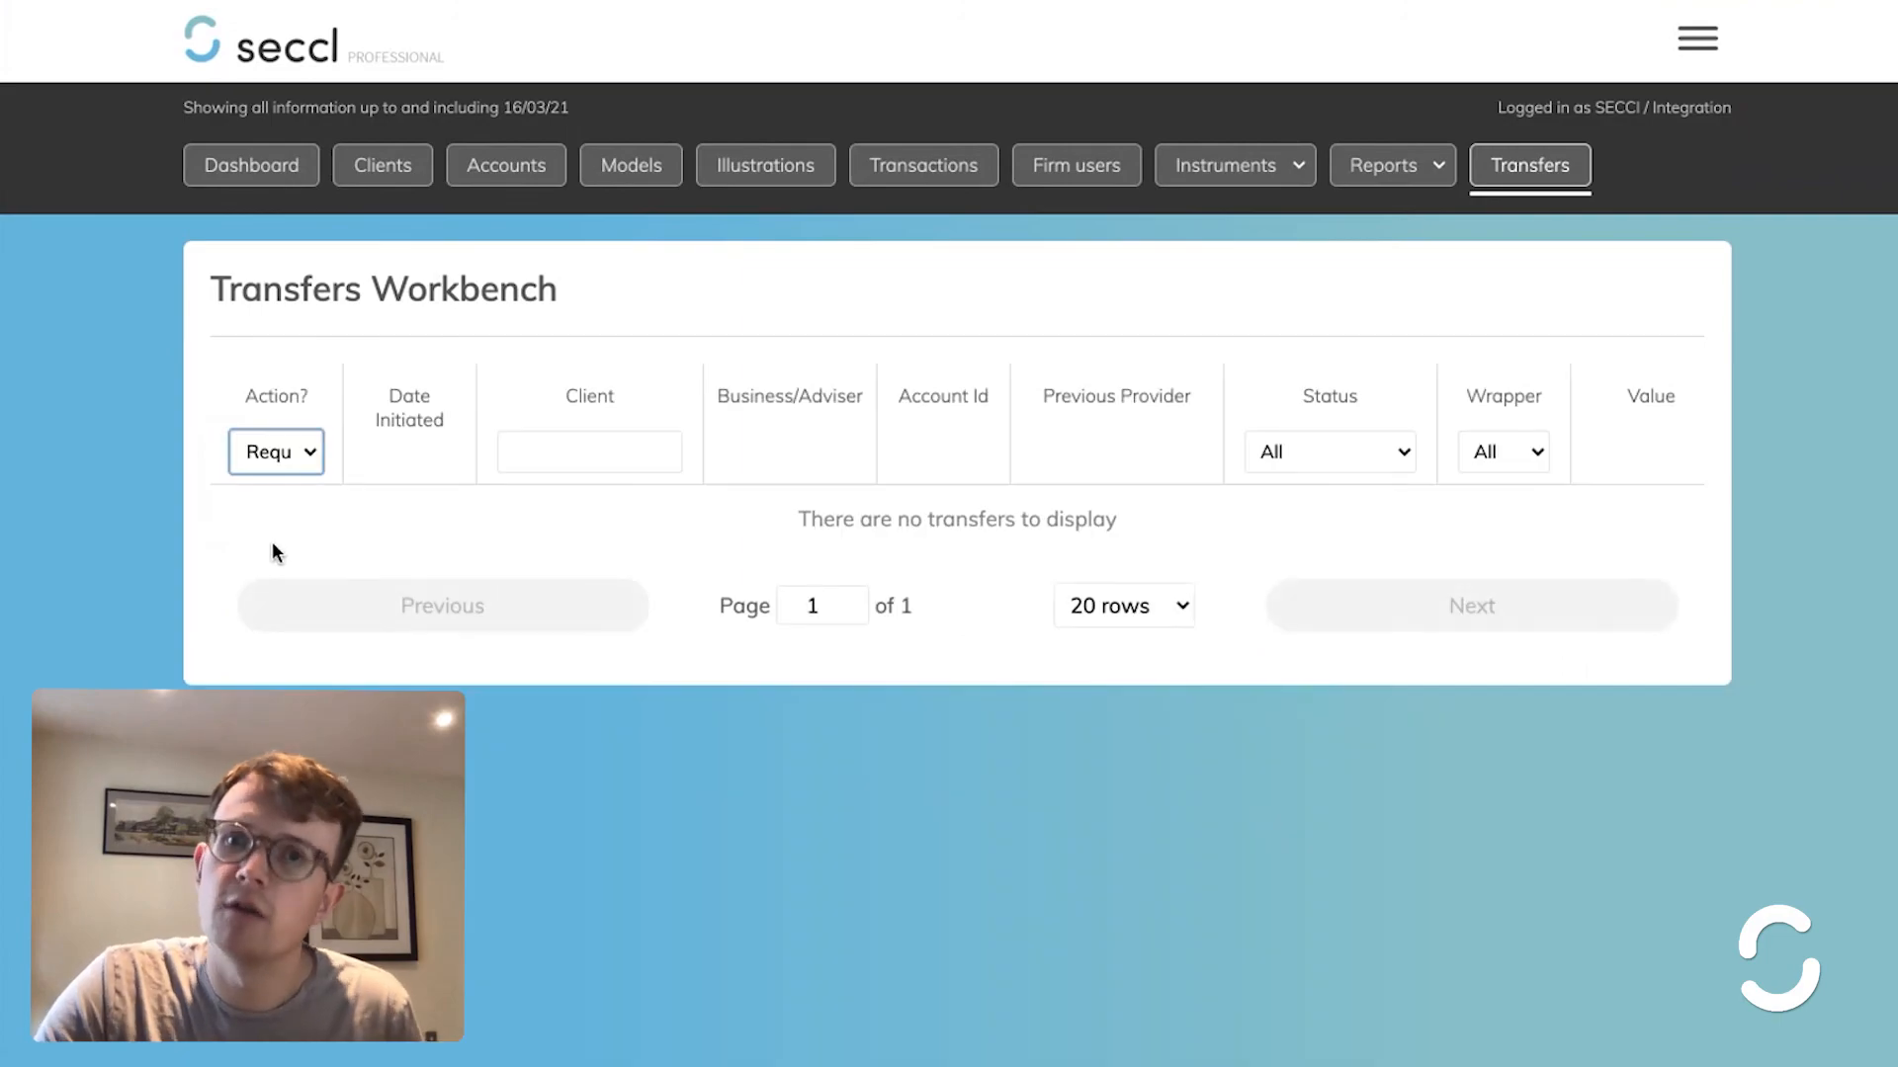